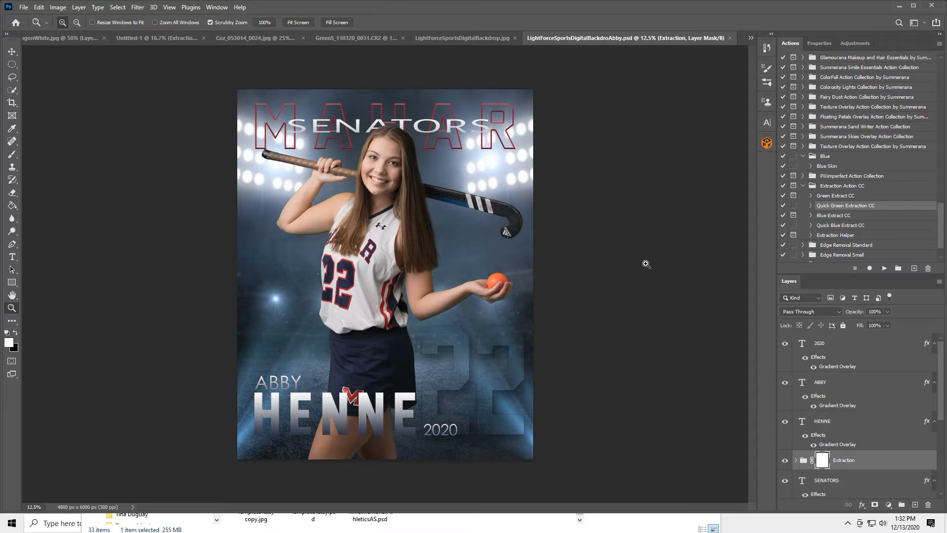
Step: Bring up the GreenS_110320_0031.CR2 green-screen photo of the field hockey player
left_click(350, 36)
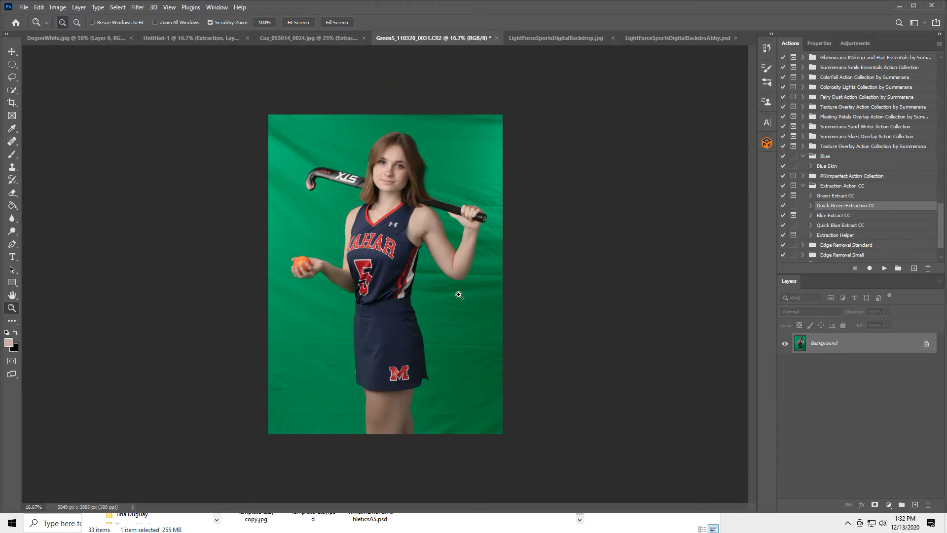
Step: After reviewing the sample poster and stadium backdrop, run Quick Green Extraction CC on the player photo
left_click(677, 37)
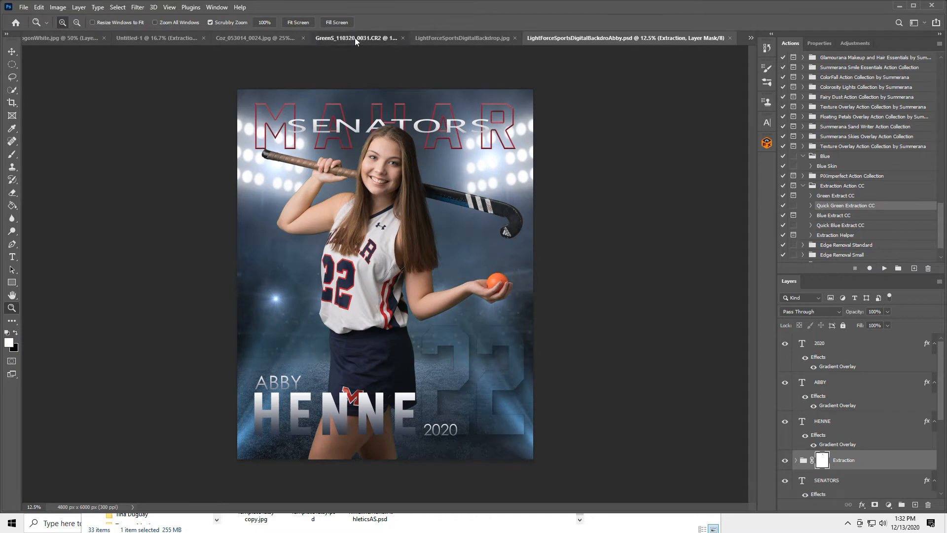
left_click(354, 38)
left_click(555, 38)
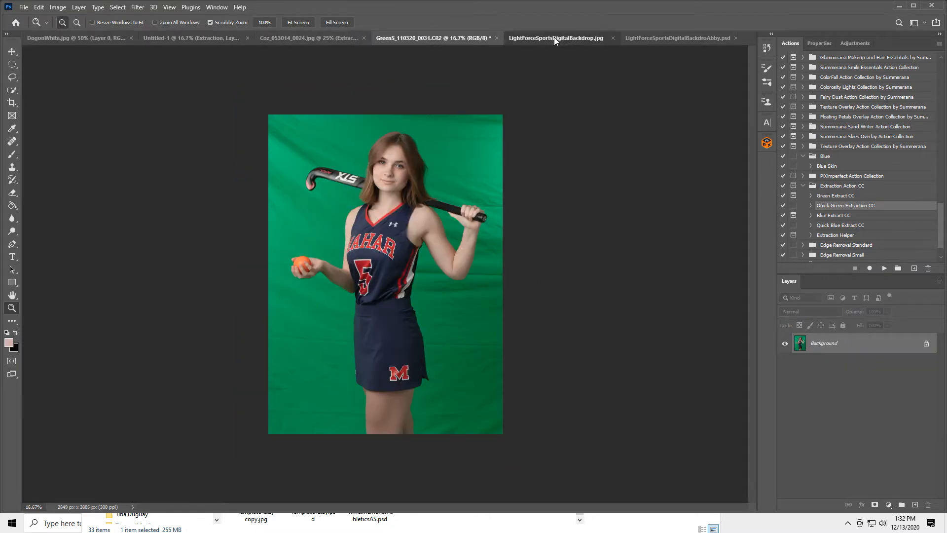
left_click(407, 37)
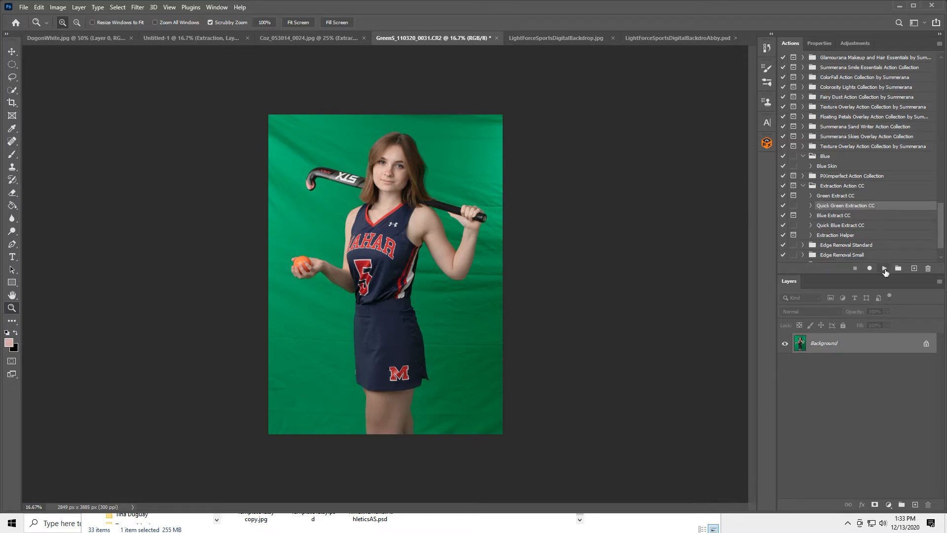
left_click(885, 269)
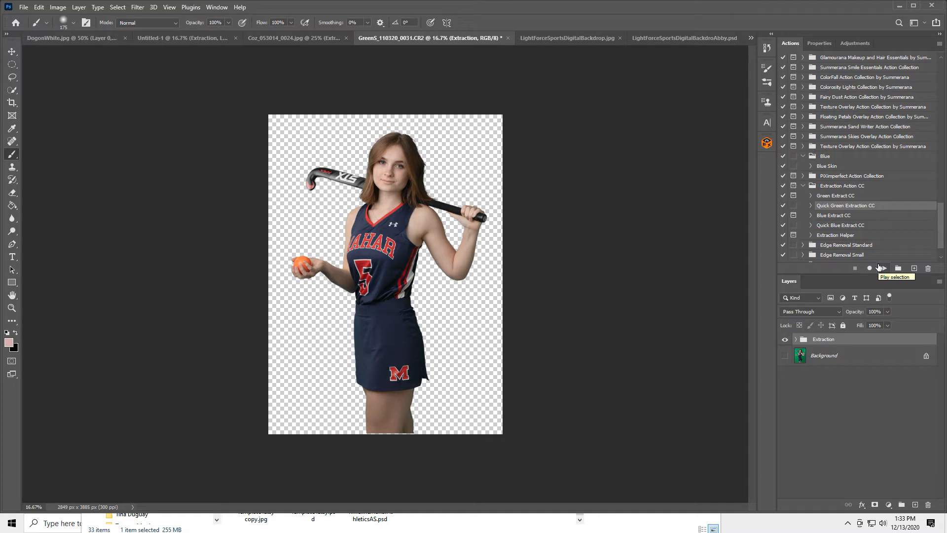
left_click(11, 52)
Step: Drag the Extraction group onto the stadium backdrop, scale it to about 167%, and position it
left_click_drag(385, 232, 535, 40)
left_click_drag(358, 229, 357, 232)
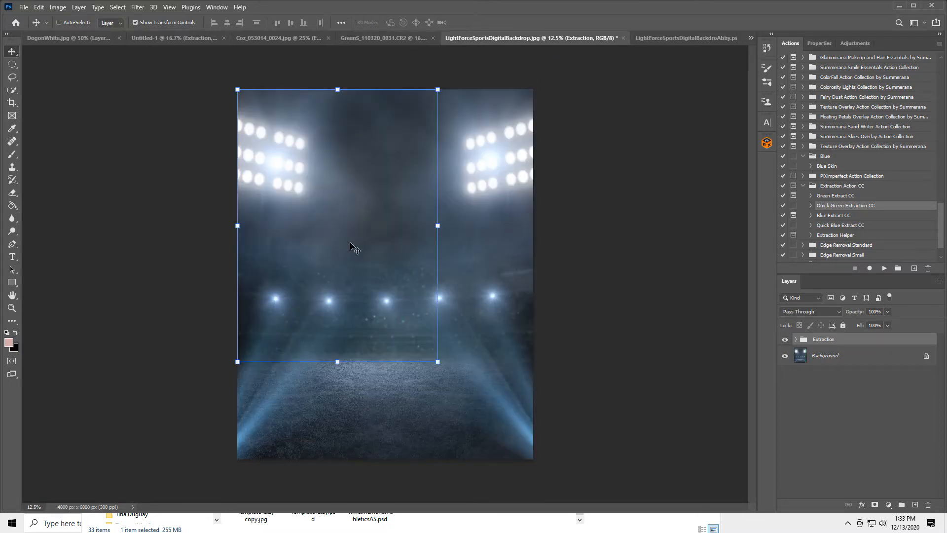
left_click_drag(439, 363, 571, 512)
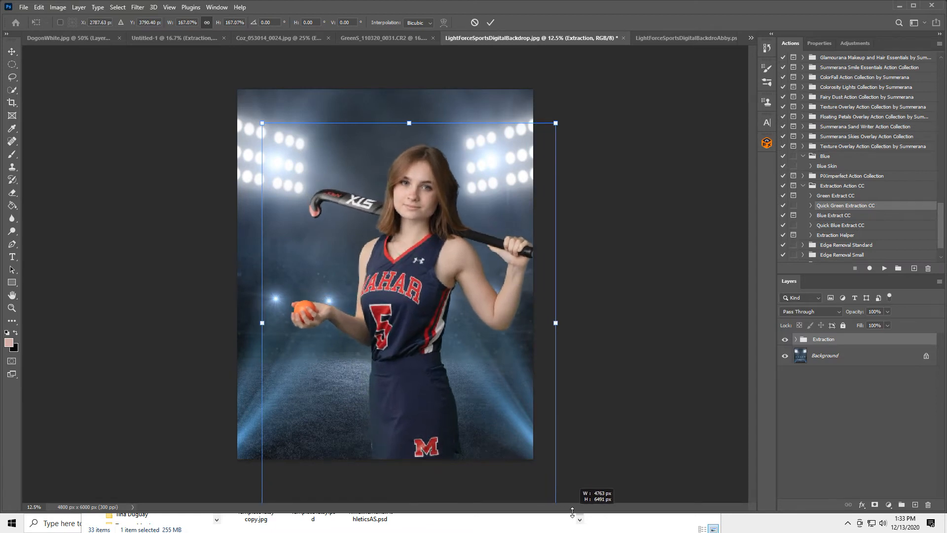
left_click_drag(450, 360, 419, 327)
key("Return")
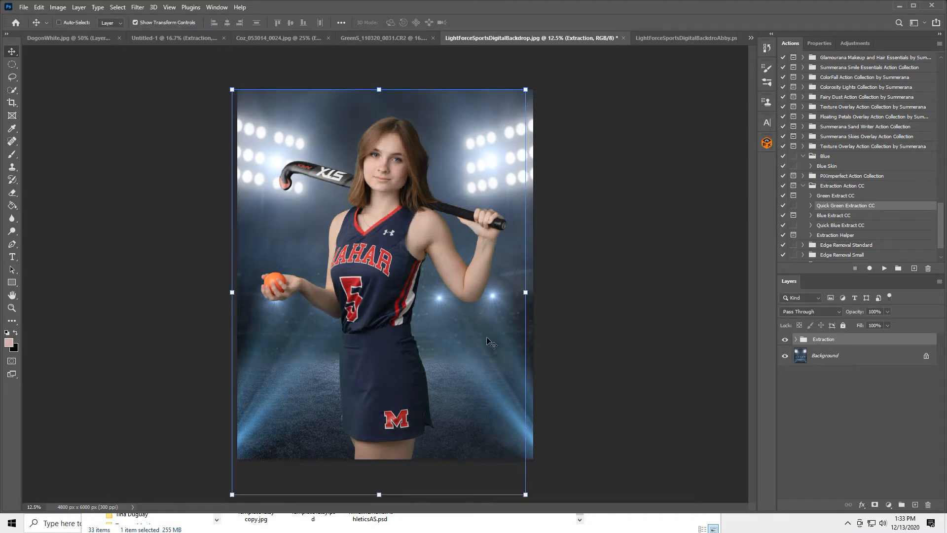
left_click(669, 36)
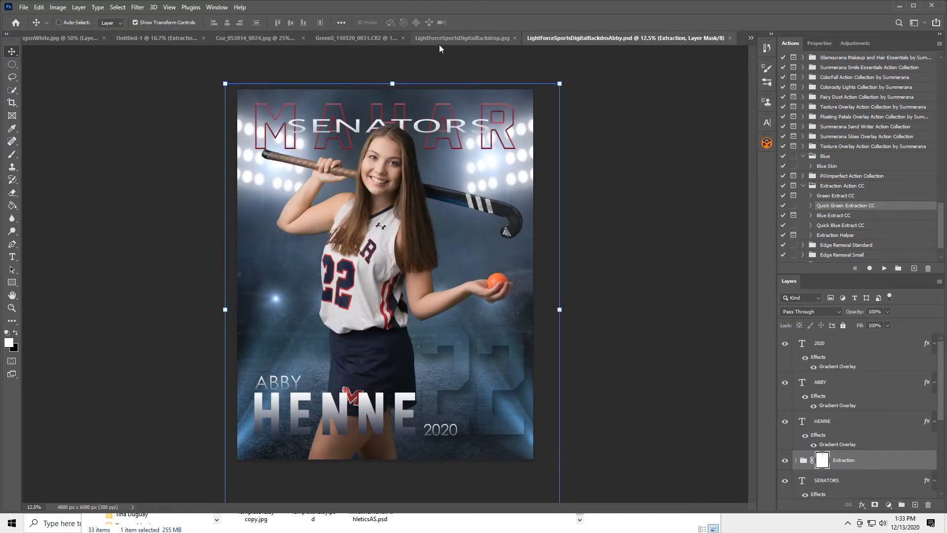
left_click(454, 37)
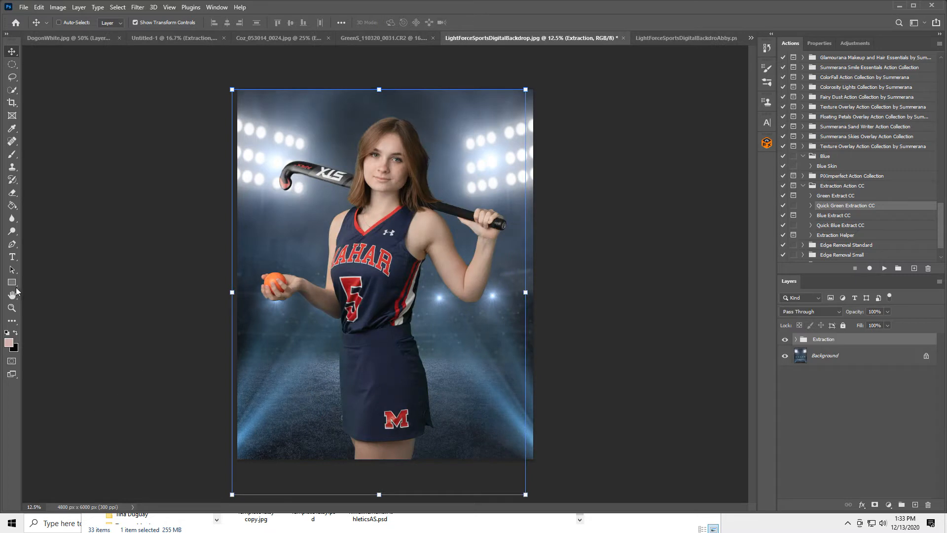
Step: Start a text layer at the lower left with placeholder letters AEY and commit it
left_click(13, 257)
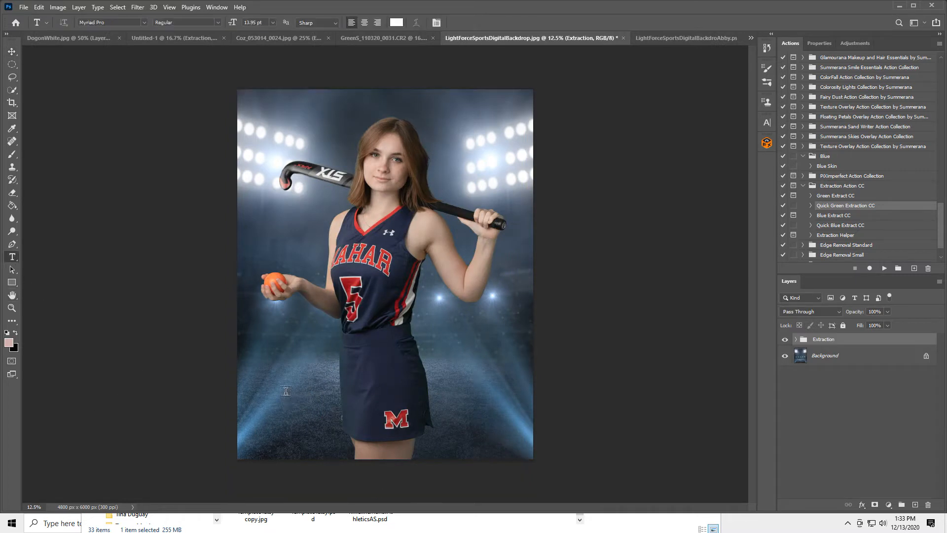
left_click(270, 371)
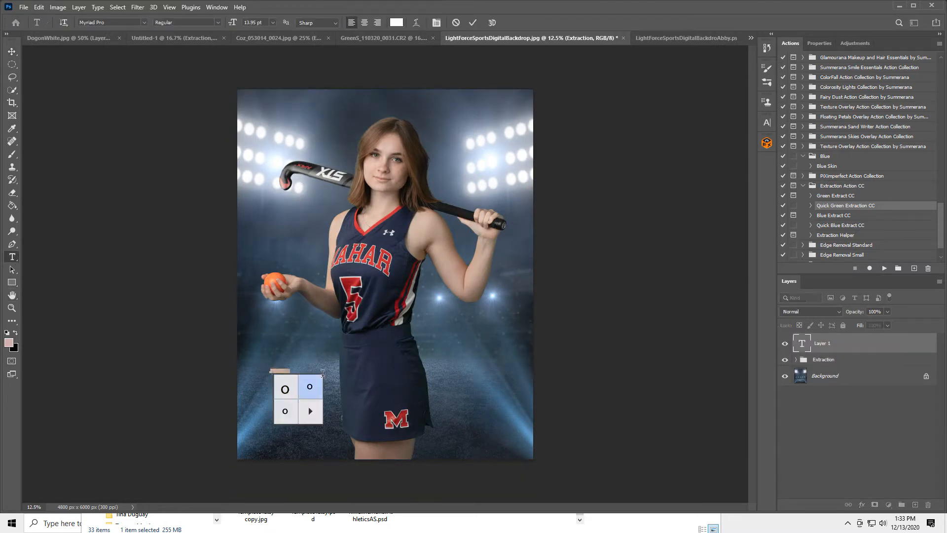
key("shift+a")
key("shift+e")
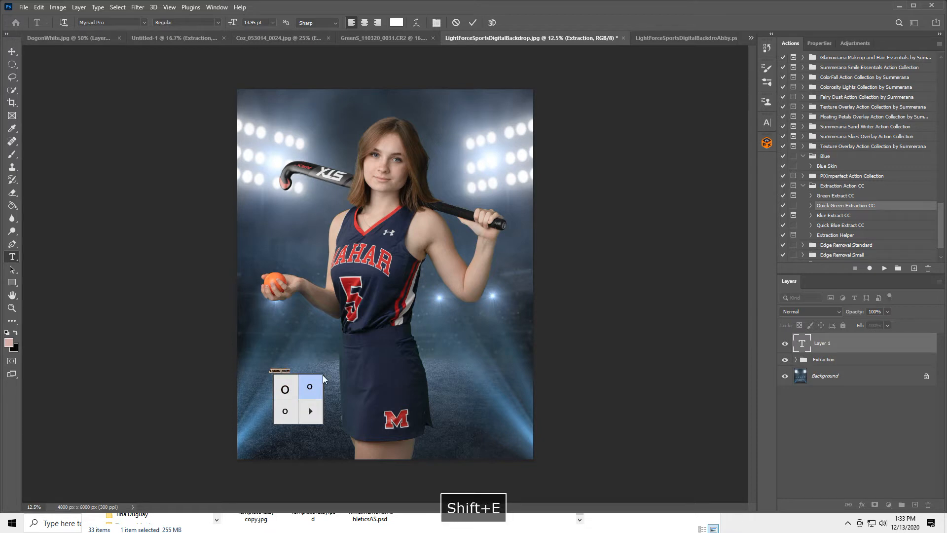
key("shift+y")
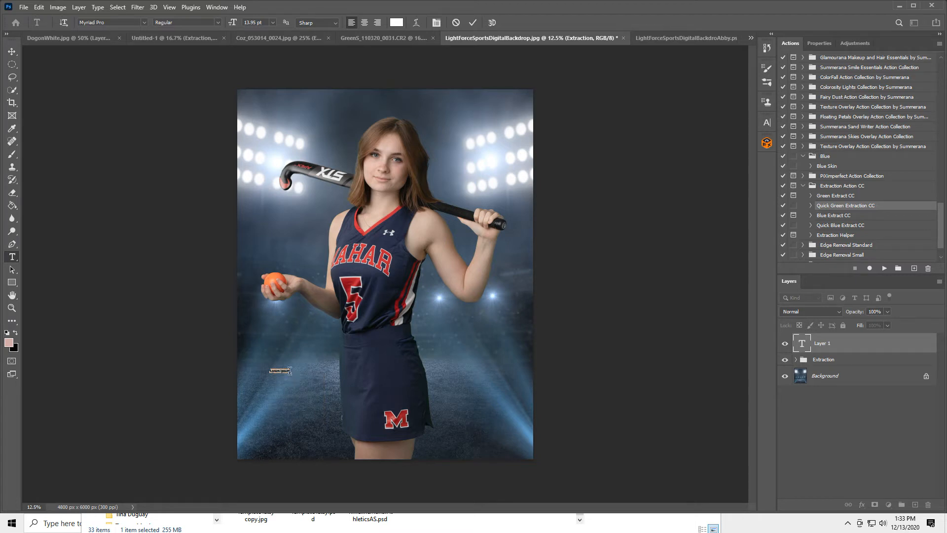
left_click(469, 23)
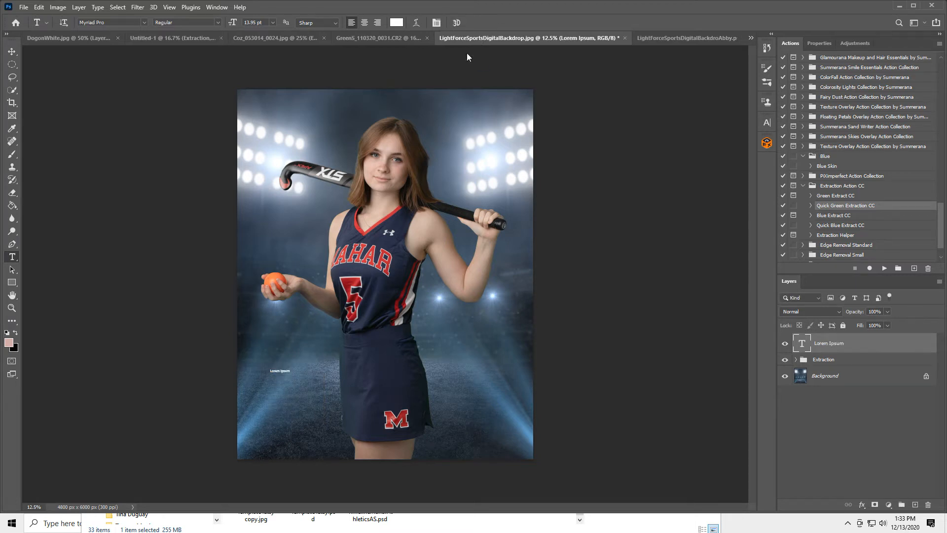
left_click(279, 371)
left_click_drag(270, 371, 311, 373)
left_click(254, 23)
type("62")
key("Return")
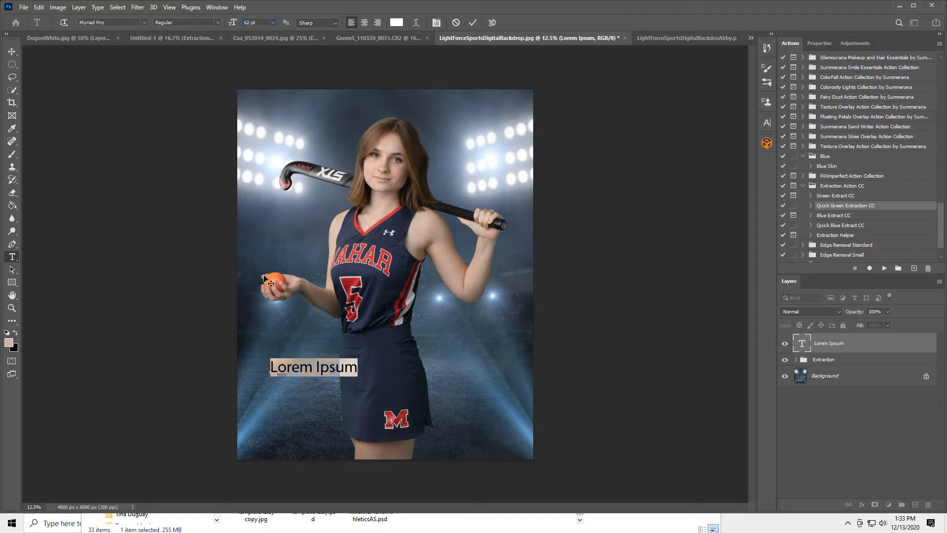
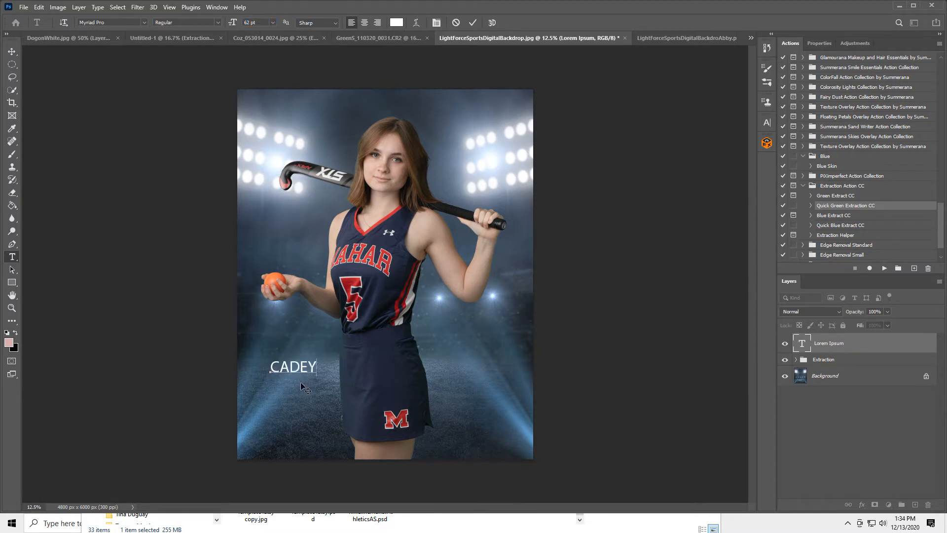
mouse_move(302, 389)
left_mouse_down()
mouse_move(294, 407)
mouse_move(284, 400)
mouse_move(317, 378)
left_mouse_up()
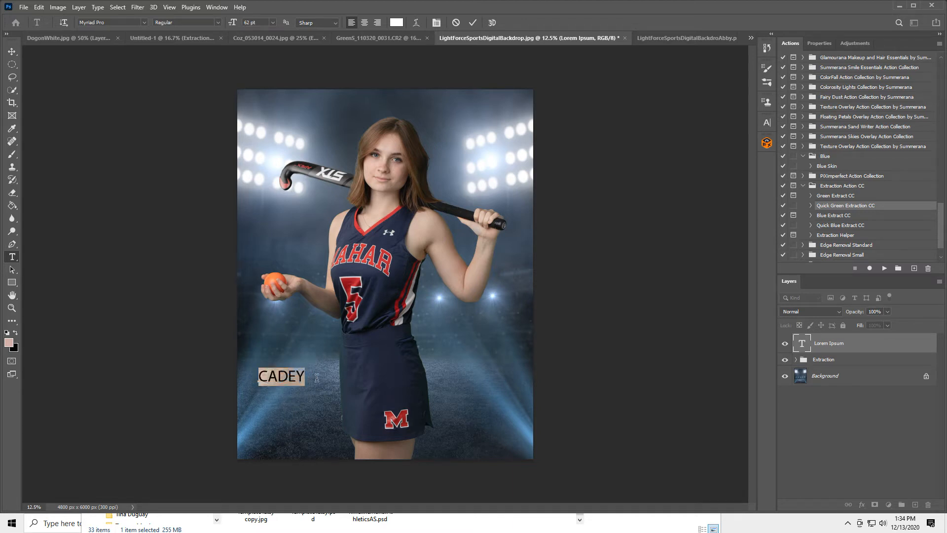
mouse_move(233, 23)
left_mouse_down()
mouse_move(261, 24)
mouse_move(250, 24)
left_mouse_up()
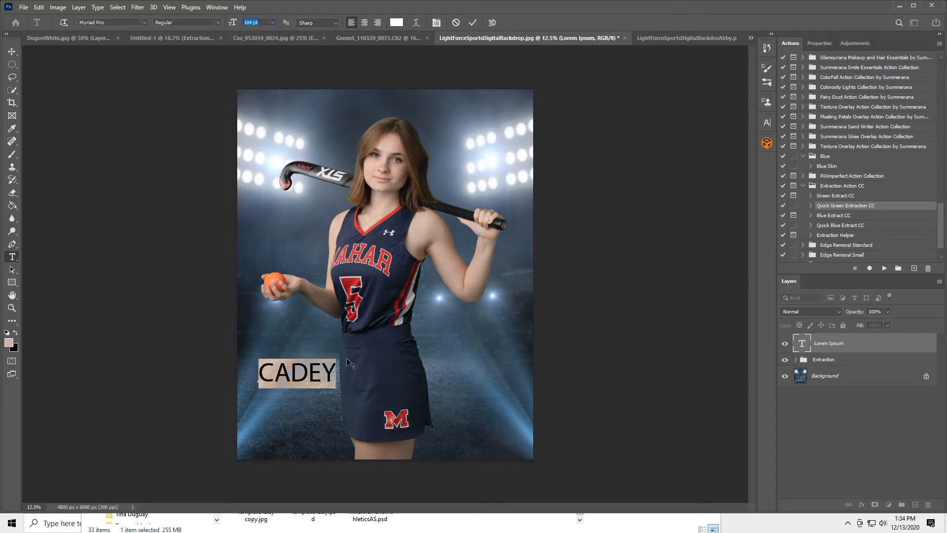
left_click_drag(304, 407, 298, 414)
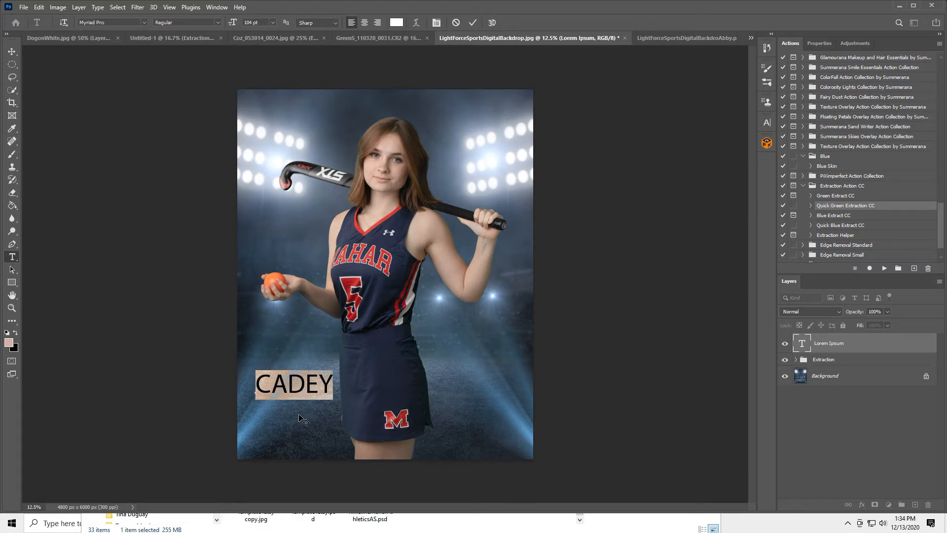
left_click(473, 23)
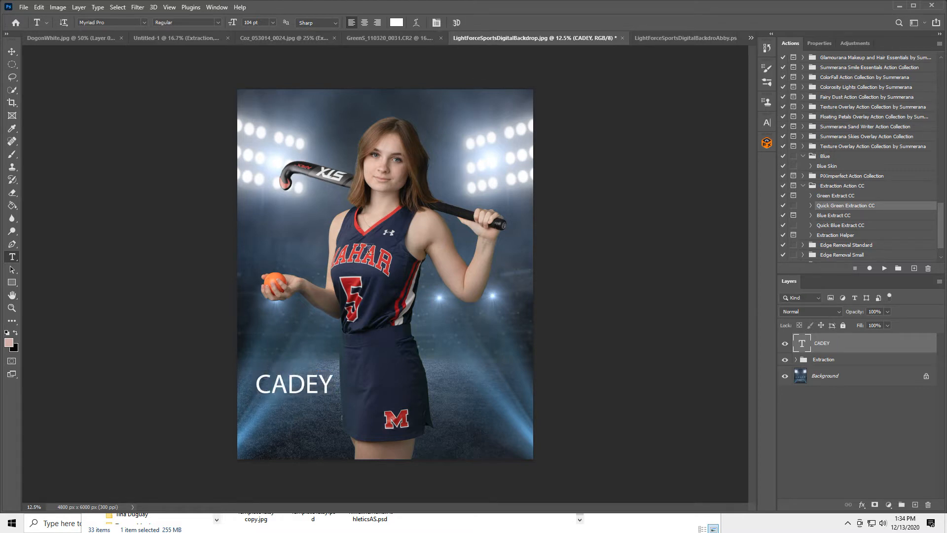
left_click(286, 433)
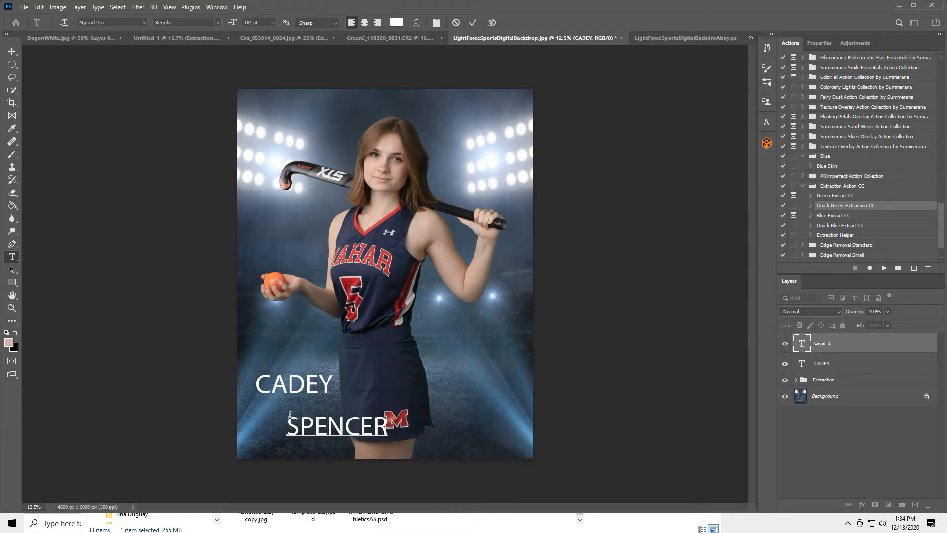
left_click_drag(290, 417, 409, 423)
left_click_drag(232, 22, 265, 33)
left_click_drag(324, 353, 291, 341)
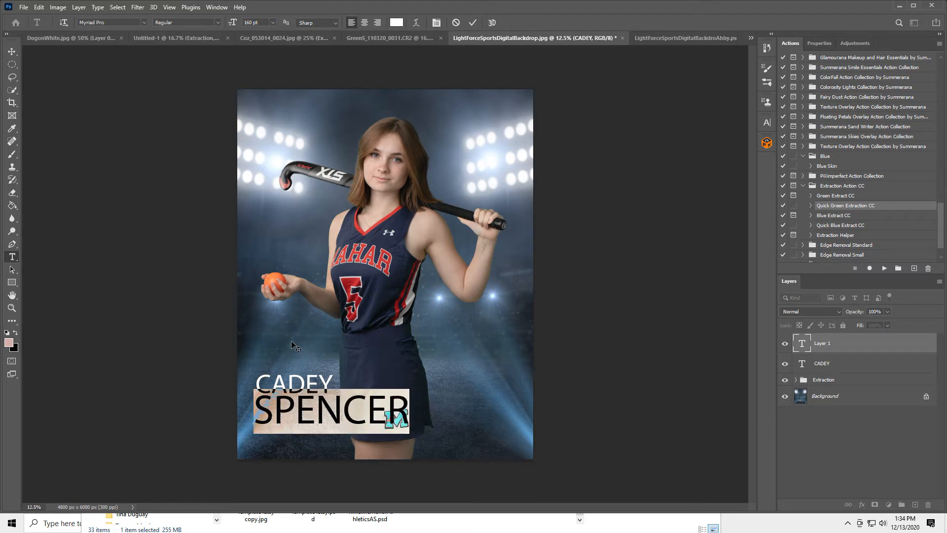
left_click(472, 23)
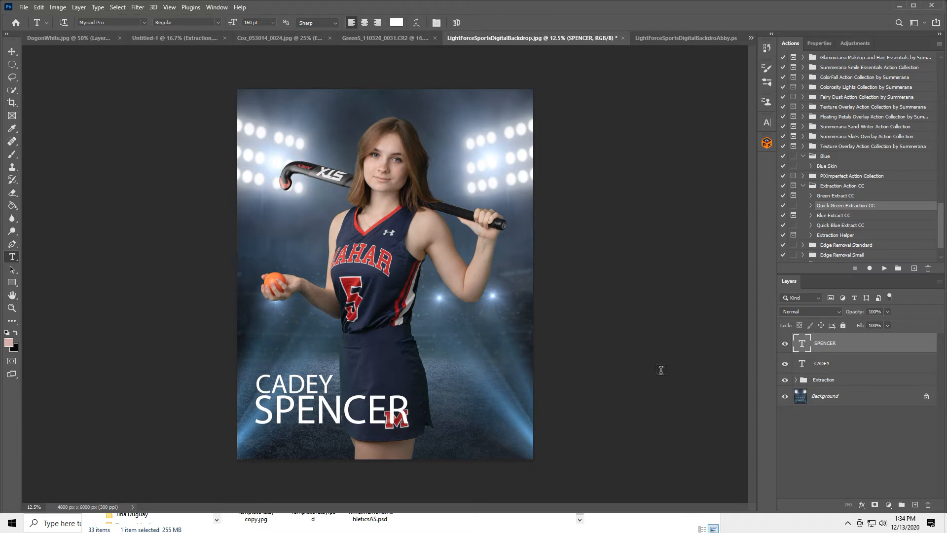
left_click(836, 364, "ctrl")
left_click(12, 51)
left_click_drag(298, 405, 290, 425)
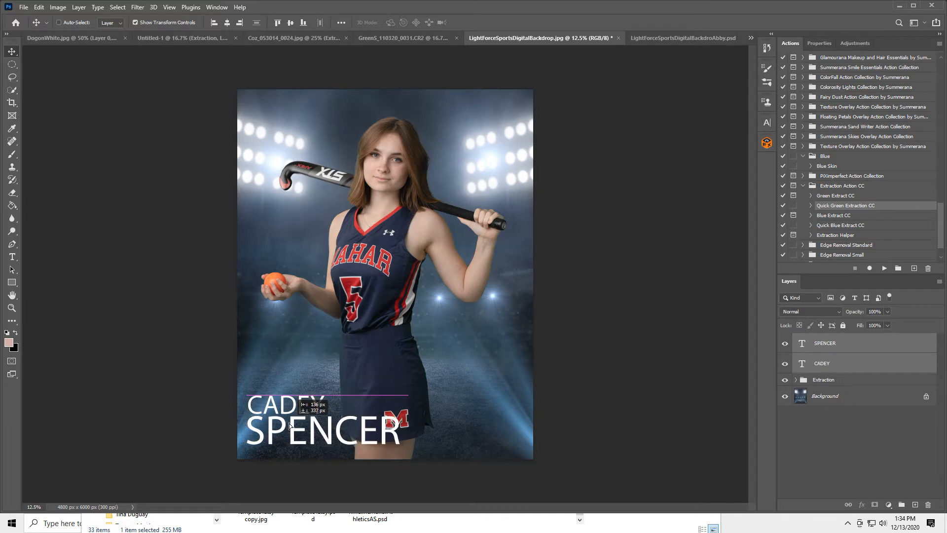
Step: Settle the name block at the bottom left and nudge the cut-out player slightly right
left_click_drag(291, 426, 290, 425)
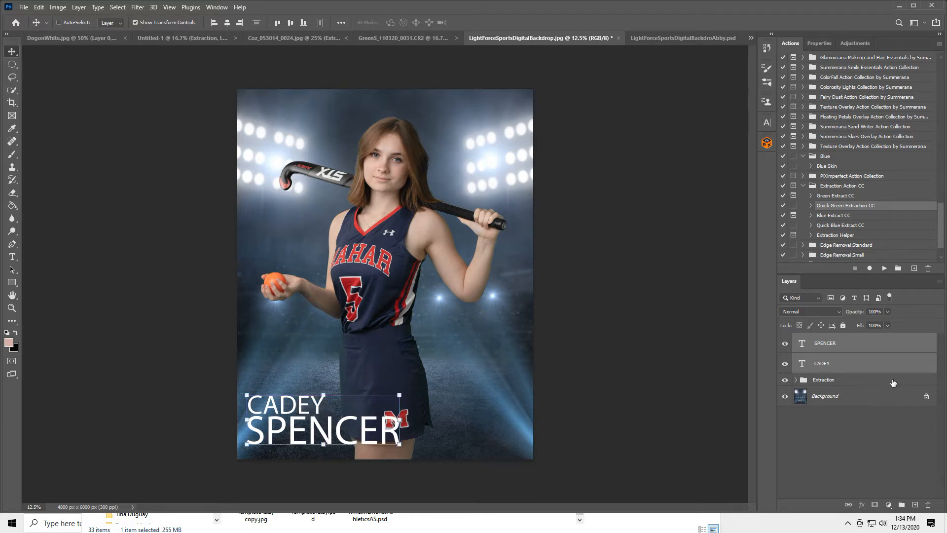
left_click(862, 381)
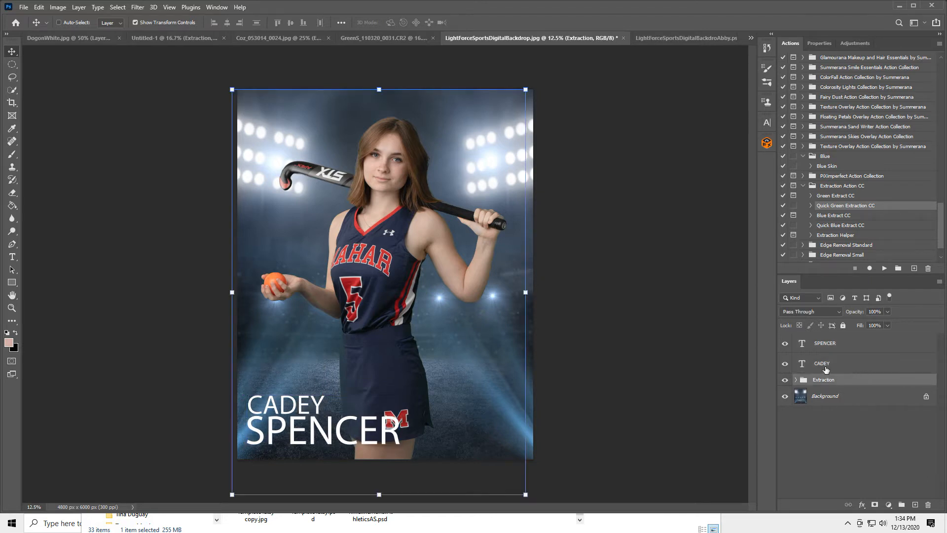
left_click_drag(399, 283, 408, 283)
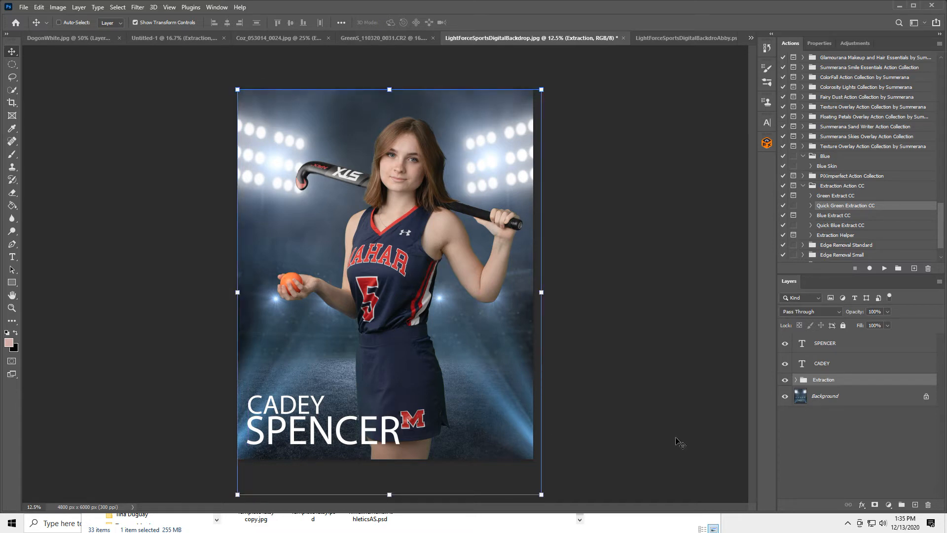
left_click(849, 396)
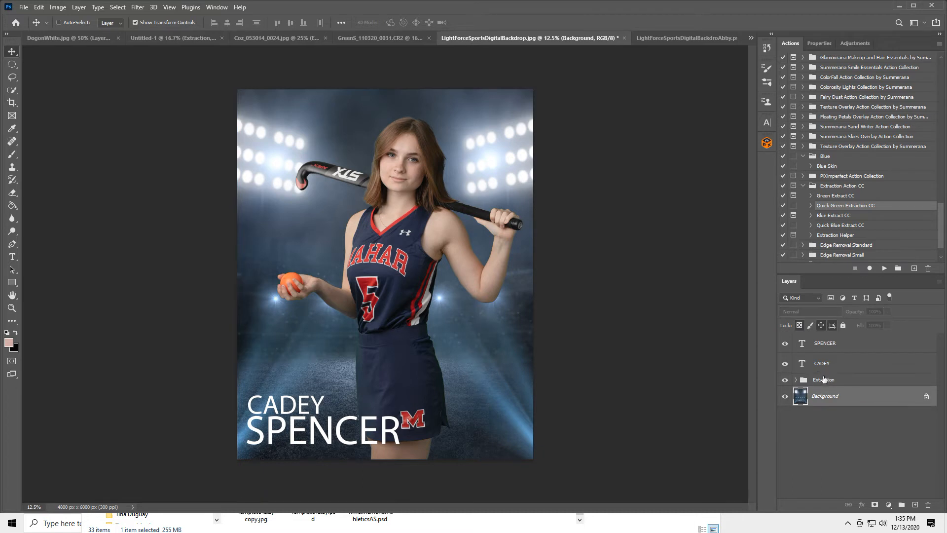
left_click(667, 38)
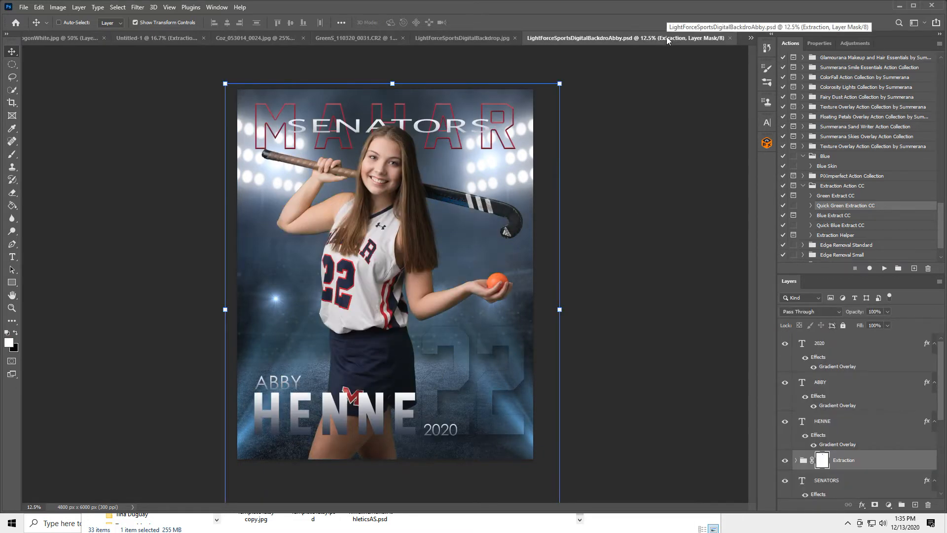
left_click(447, 38)
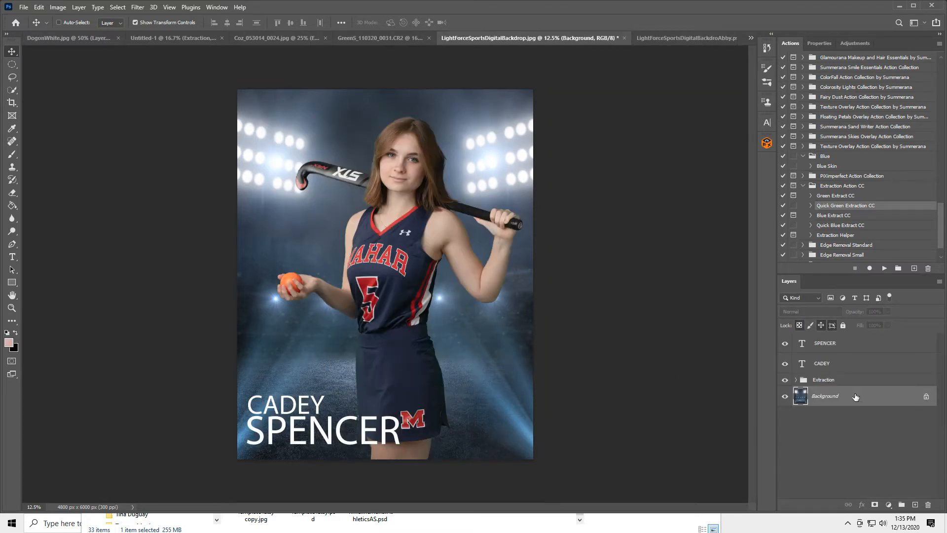
left_click(13, 256)
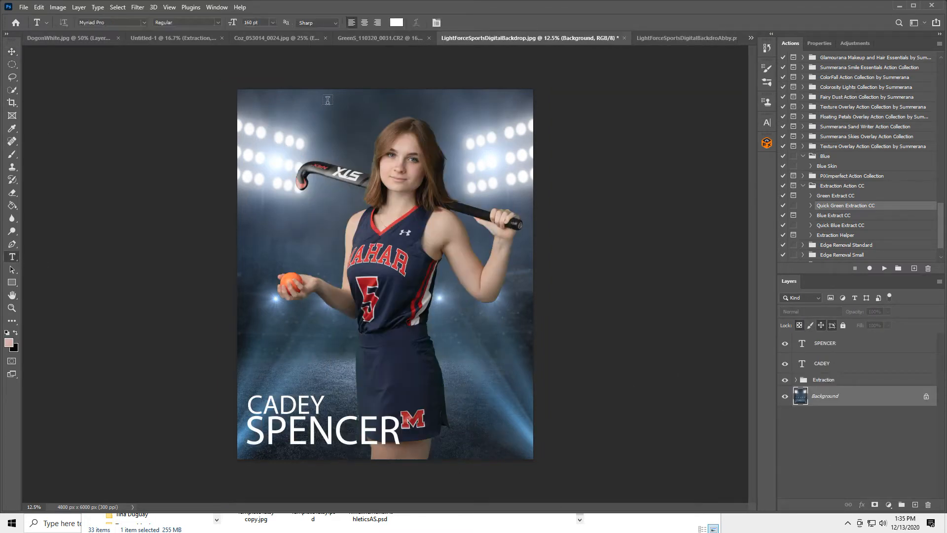
left_click(326, 125)
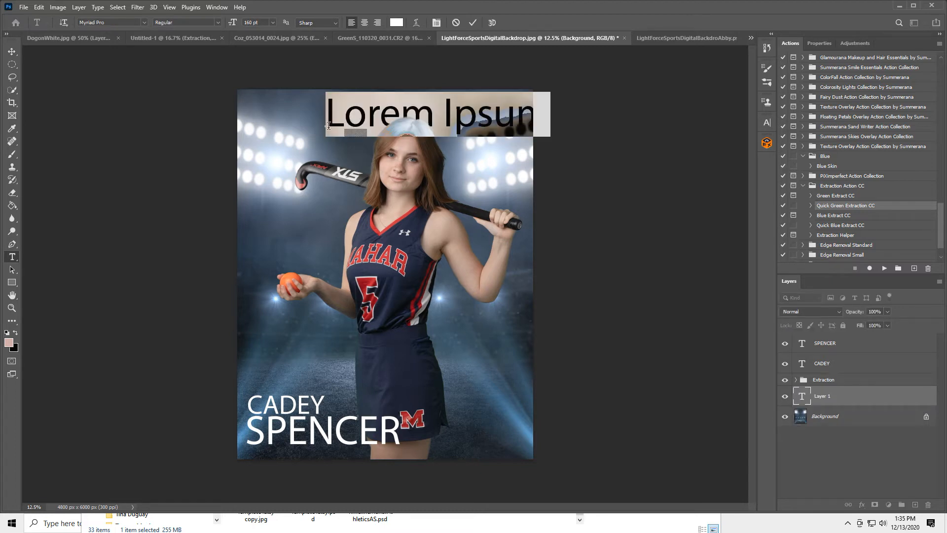
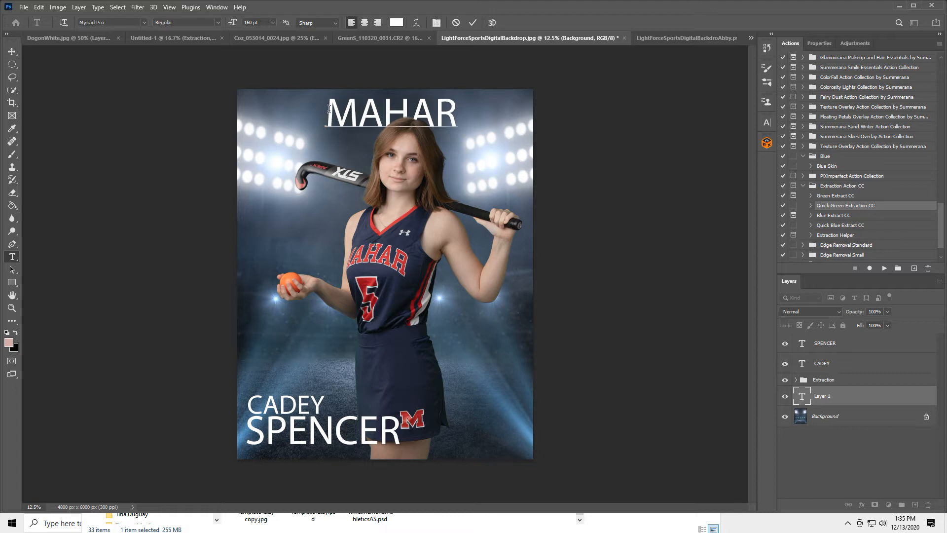
left_click_drag(328, 110, 473, 124)
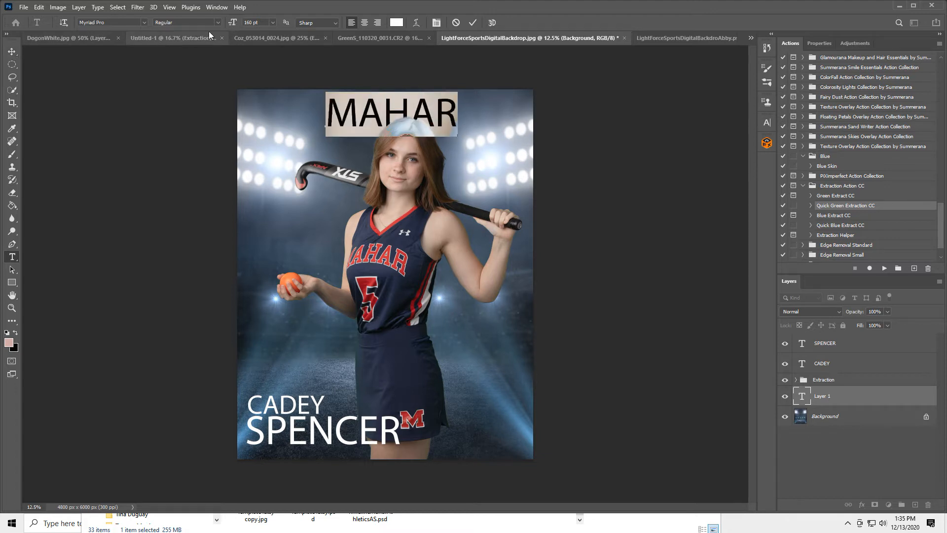
left_click_drag(234, 25, 256, 24)
left_click_drag(424, 193, 402, 209)
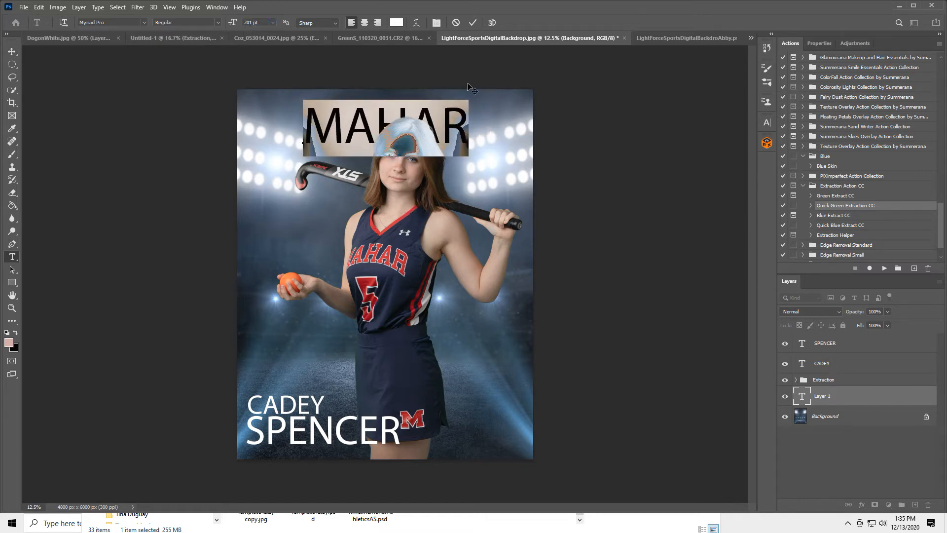
left_click(472, 23)
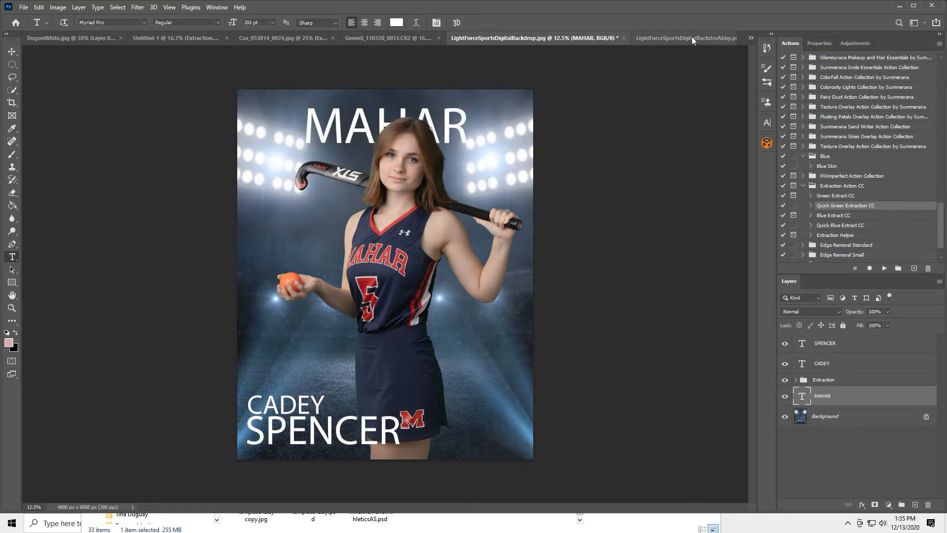
Step: Bring up the finished Abby.psd poster and scroll its Layers panel
left_click(691, 37)
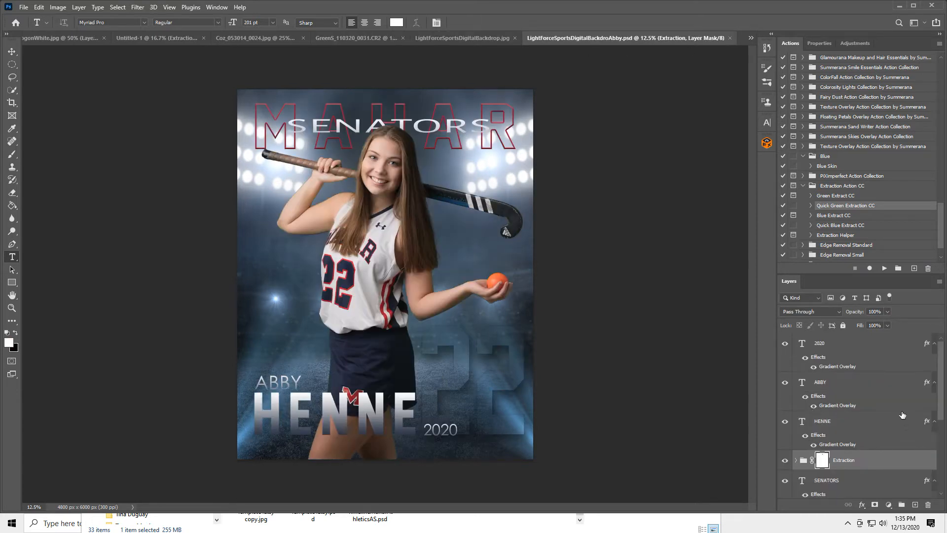
scroll(874, 426, "down", 1)
scroll(874, 425, "down", 2)
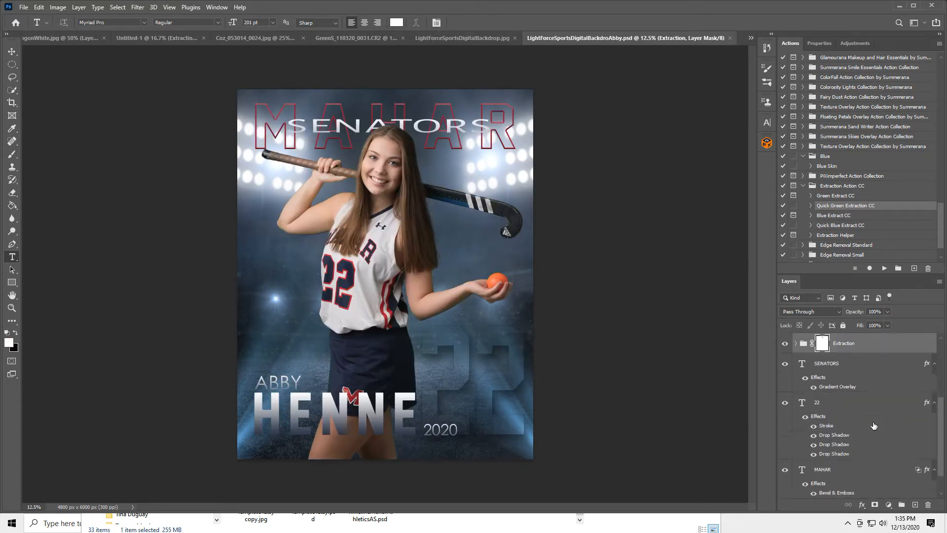
left_click(822, 471)
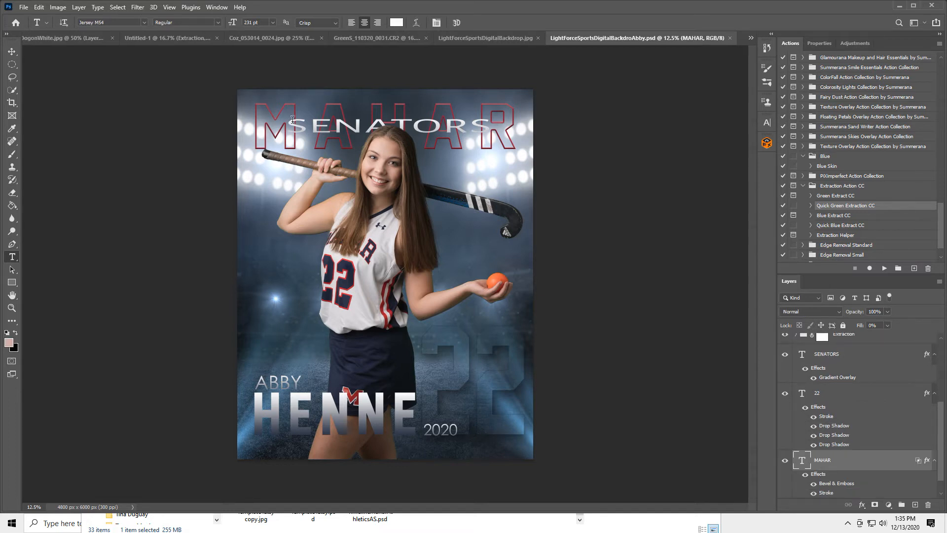
left_click(295, 105)
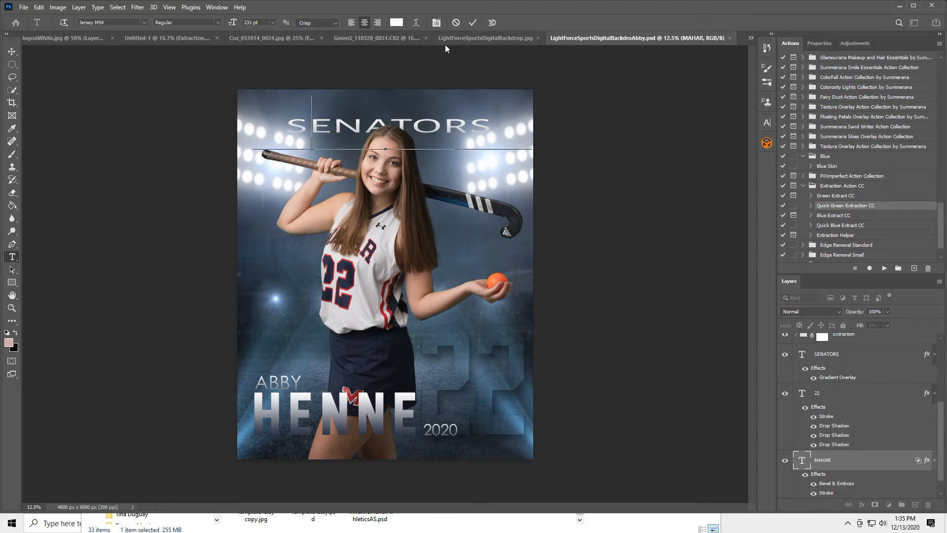
left_click(458, 38)
double_click(355, 123)
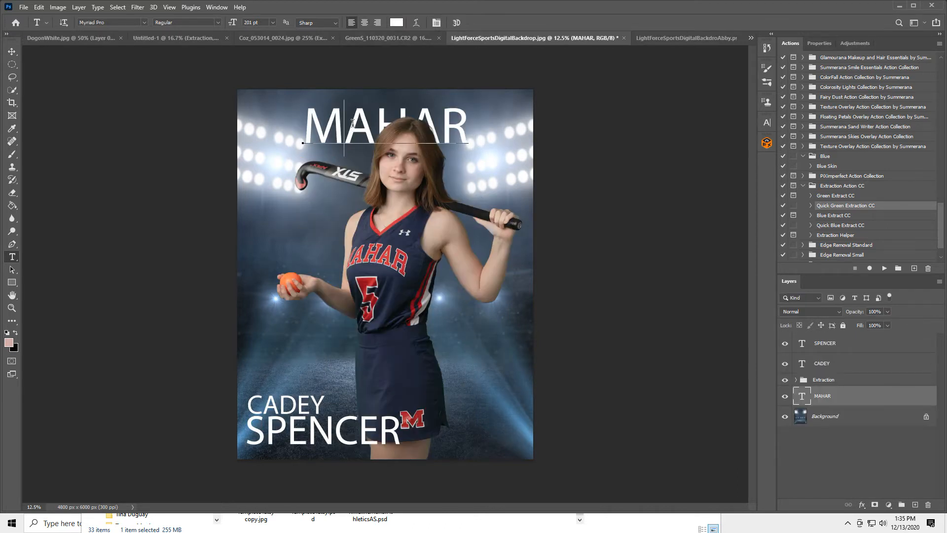
left_click(108, 22)
type("jer")
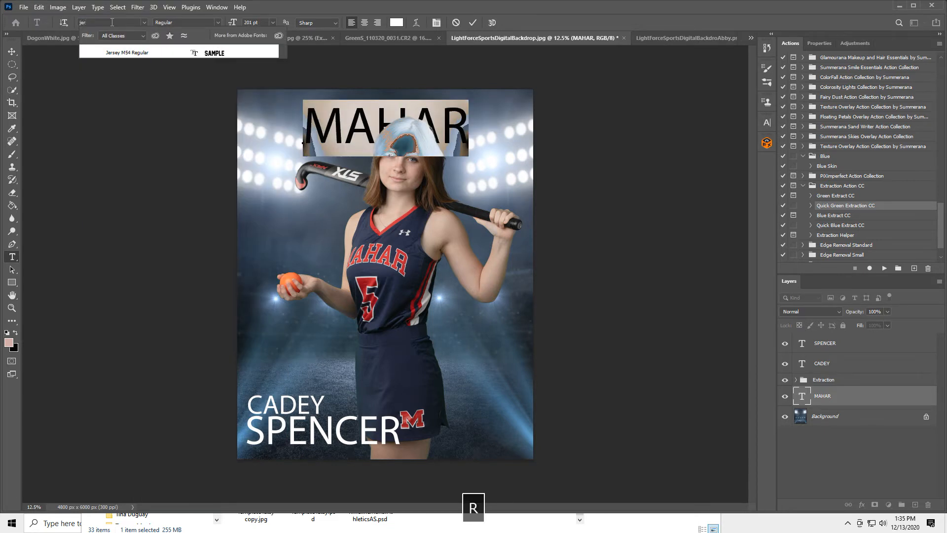
left_click(125, 53)
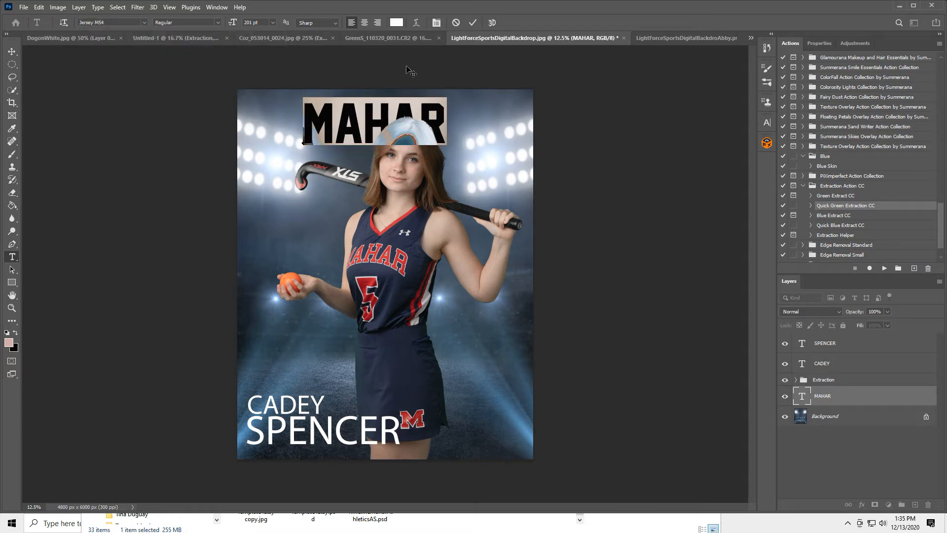
left_click(11, 51)
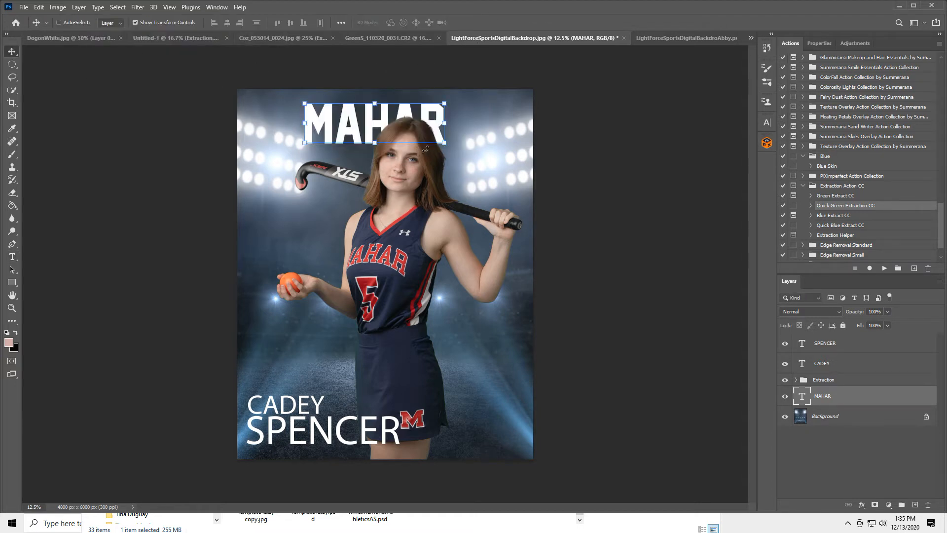
left_click_drag(445, 124, 497, 126)
left_click_drag(302, 121, 258, 127)
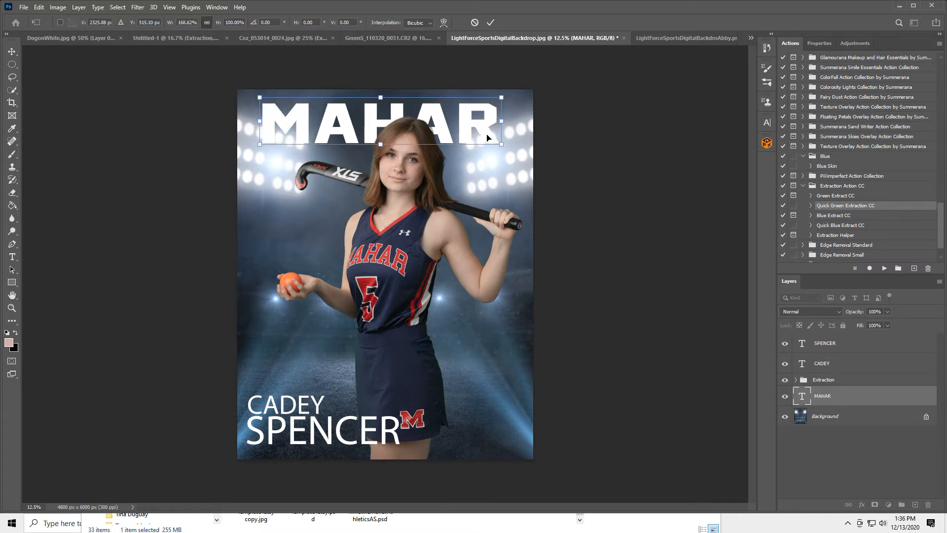
mouse_move(510, 121)
left_mouse_down()
mouse_move(519, 120)
mouse_move(509, 121)
left_mouse_up()
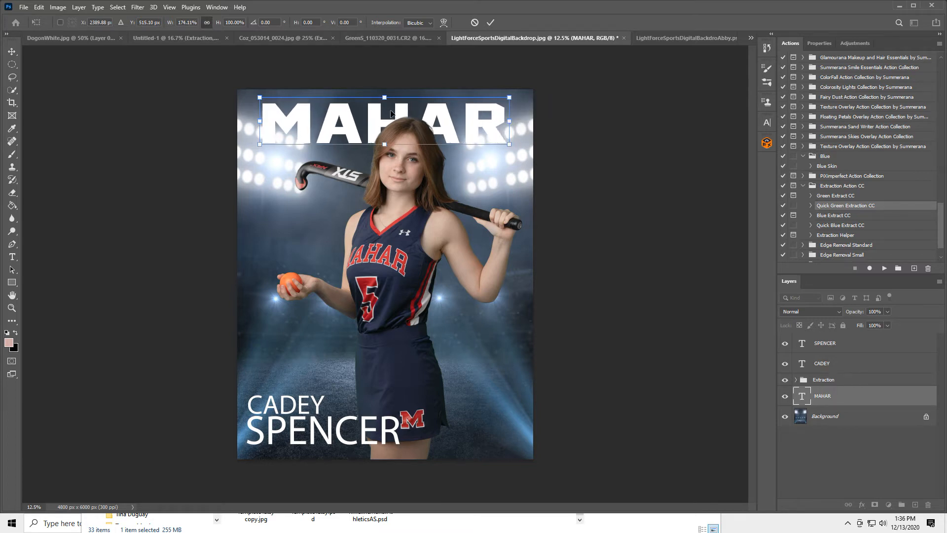
left_click(11, 52)
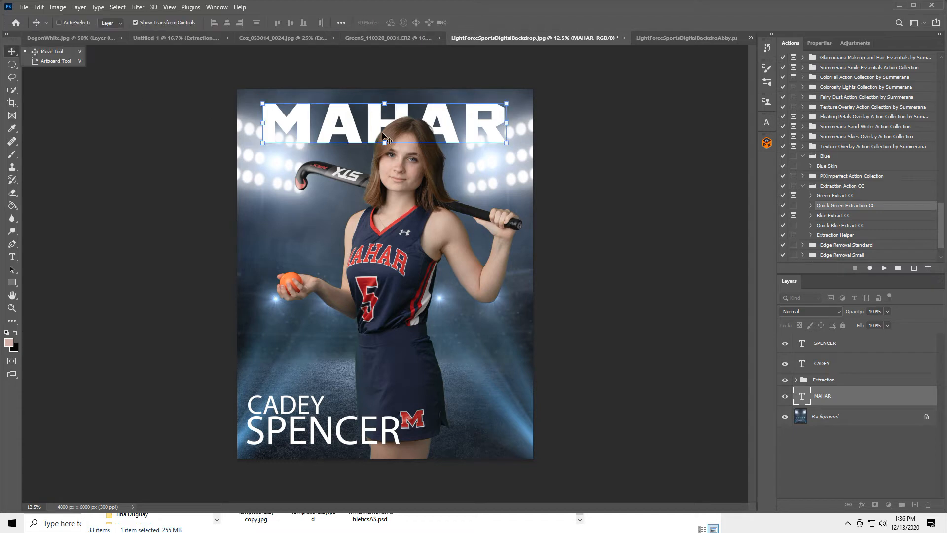
left_click_drag(375, 121, 378, 120)
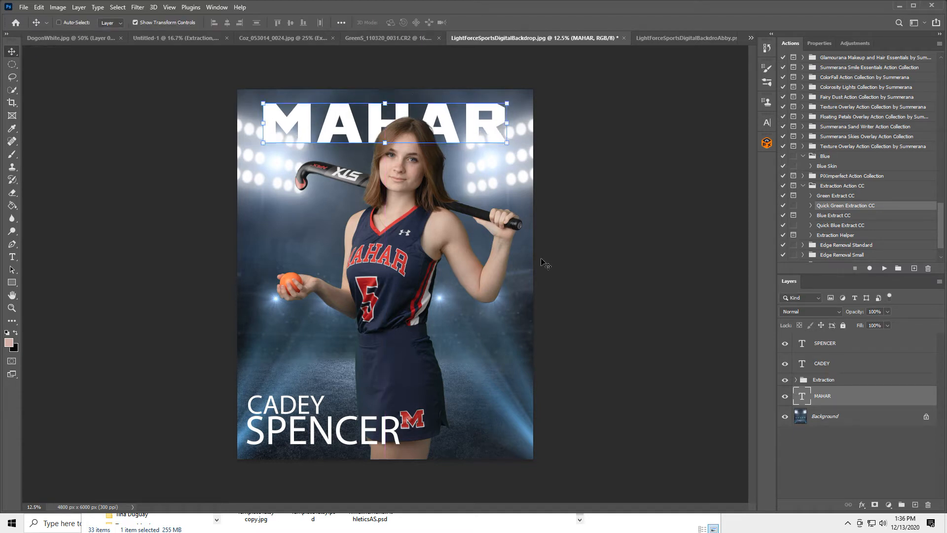
double_click(894, 397)
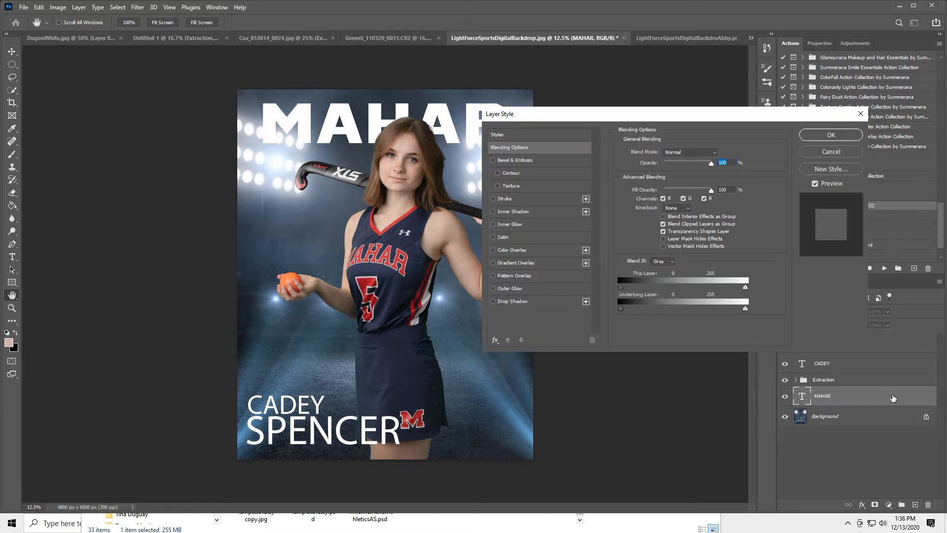
left_click(492, 199)
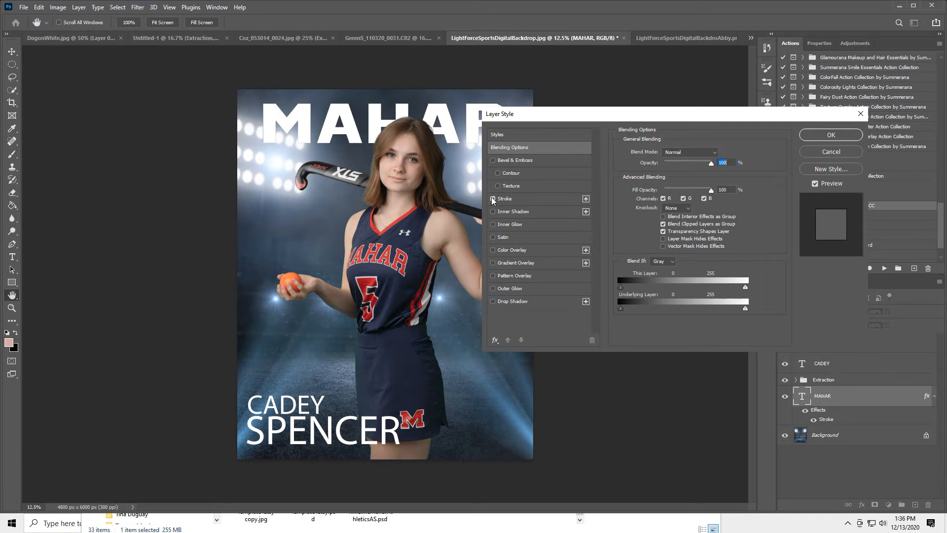
left_click(522, 199)
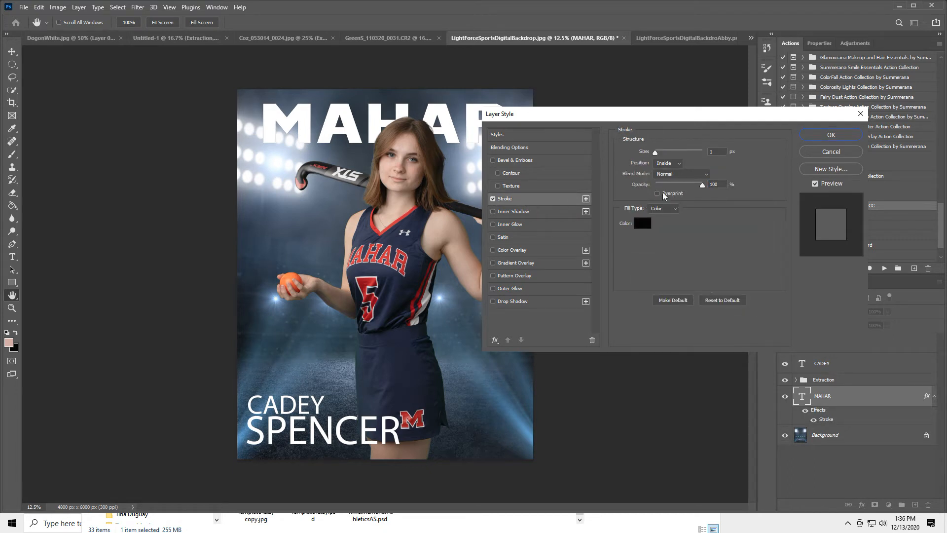
left_click_drag(657, 152, 662, 152)
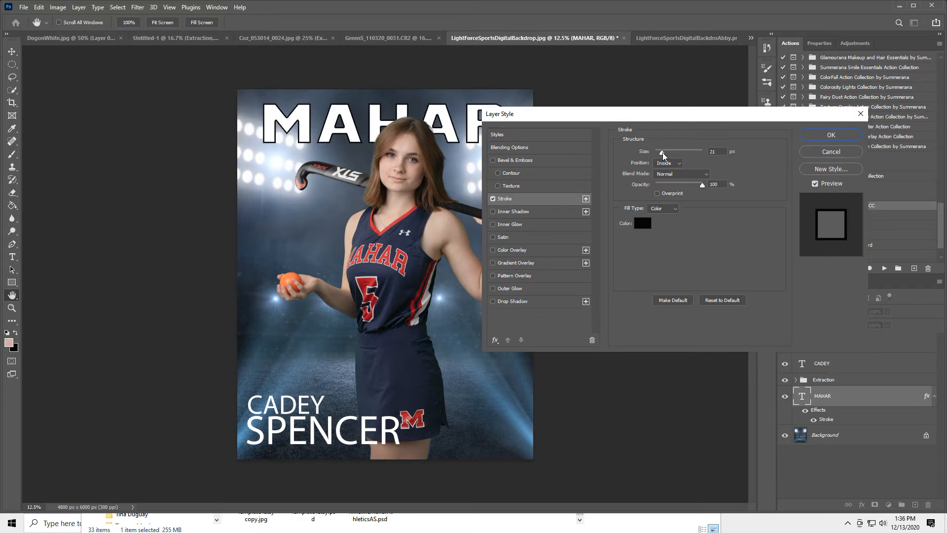
left_click_drag(662, 152, 662, 153)
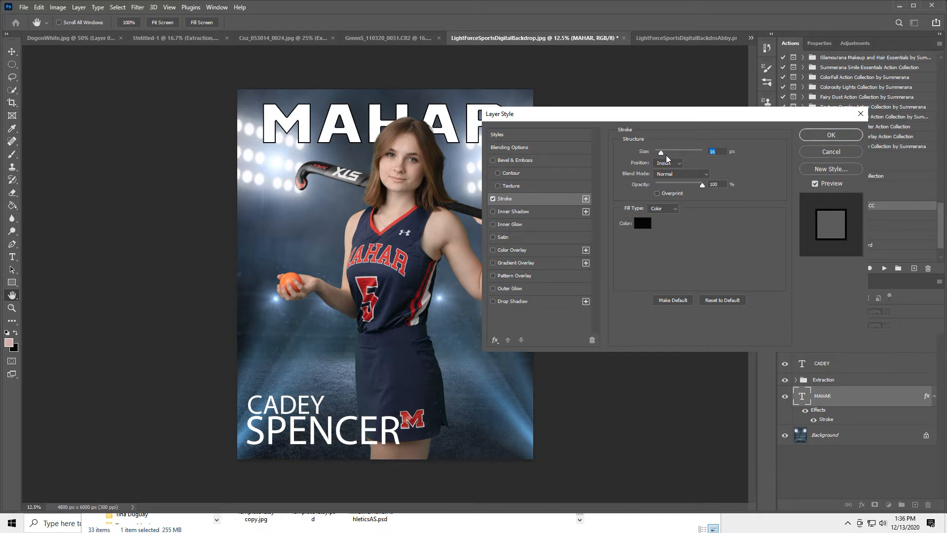
Step: Make the stroke a darkened jersey red (#7f020c) at 24 px size
left_click(641, 223)
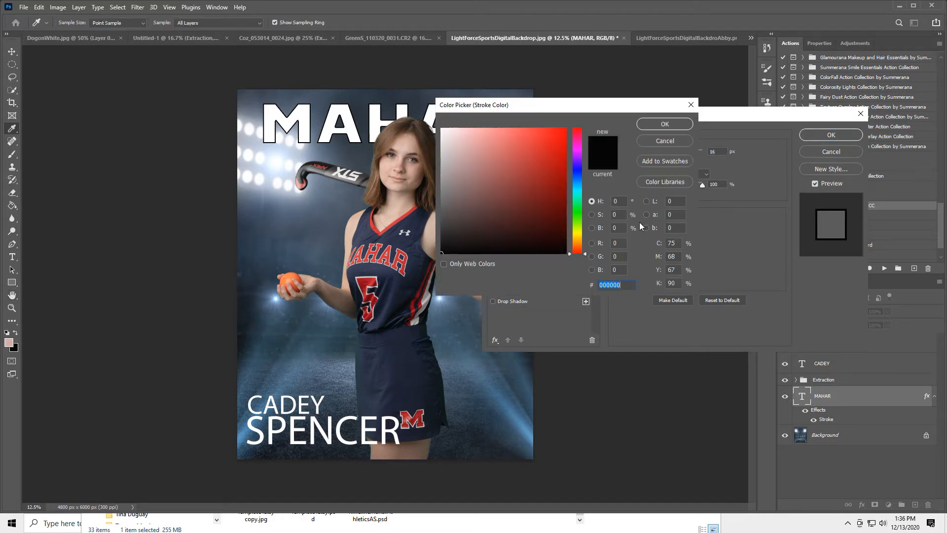
left_click(382, 231)
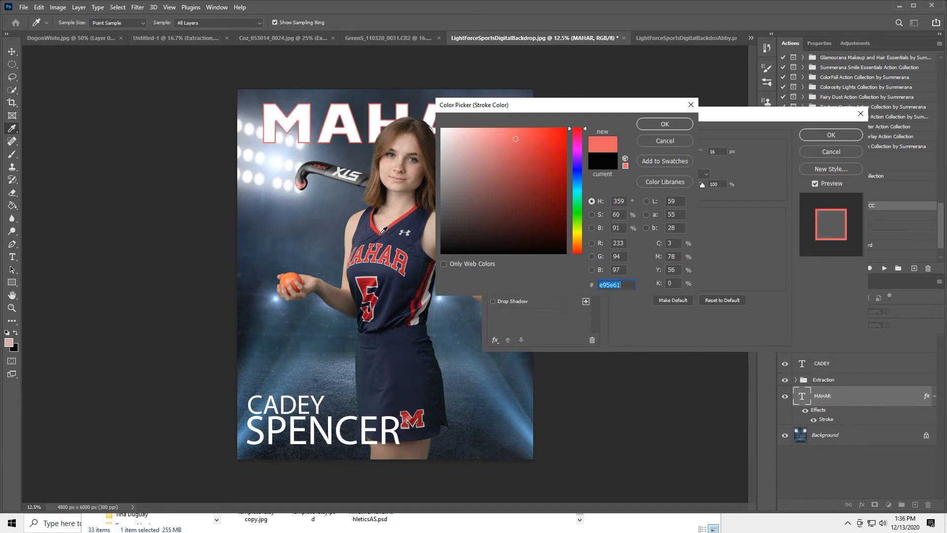
left_click(383, 230)
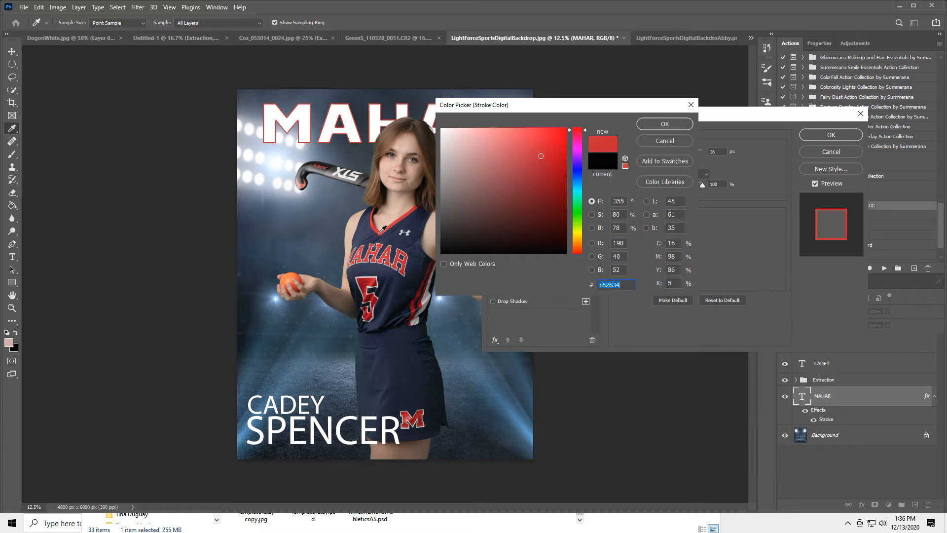
left_click_drag(565, 191, 565, 173)
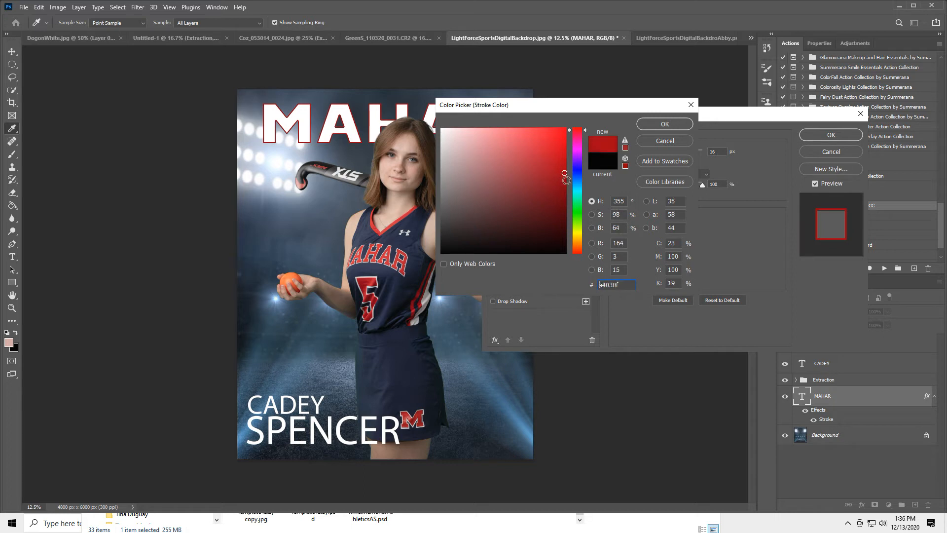
left_click(565, 191)
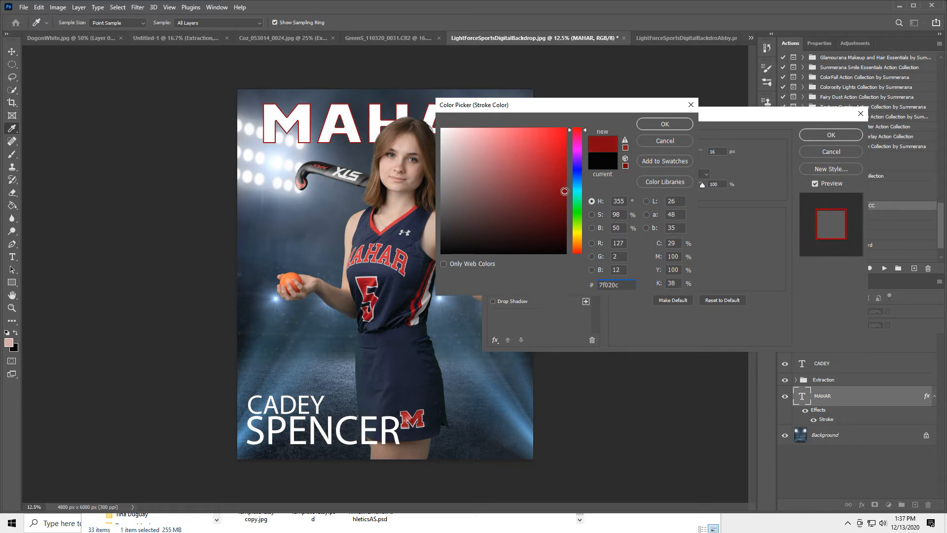
left_click(672, 124)
left_click_drag(662, 152, 663, 152)
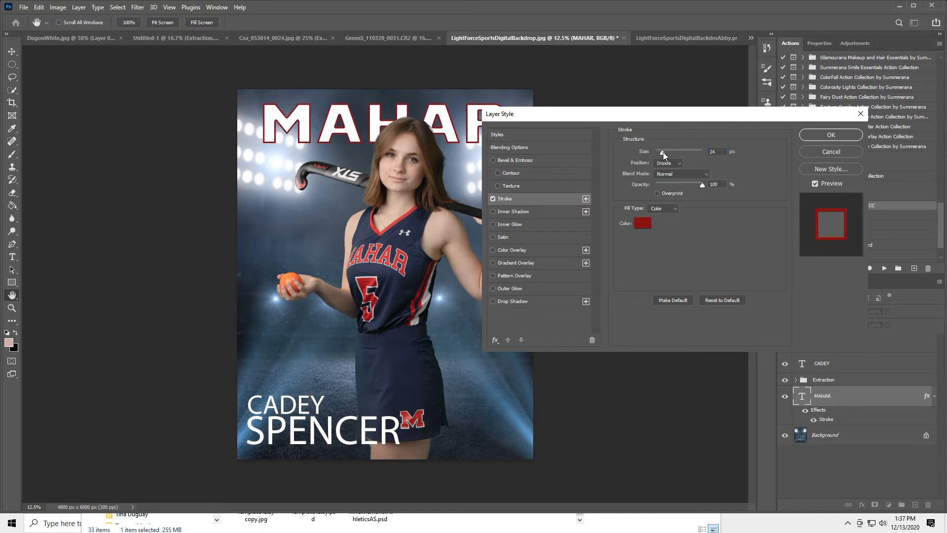
left_click(667, 163)
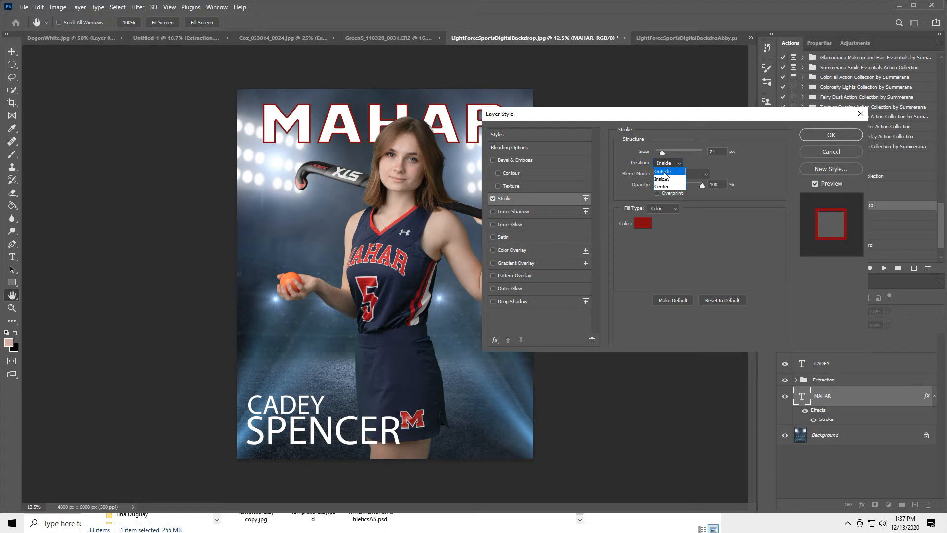
left_click(664, 172)
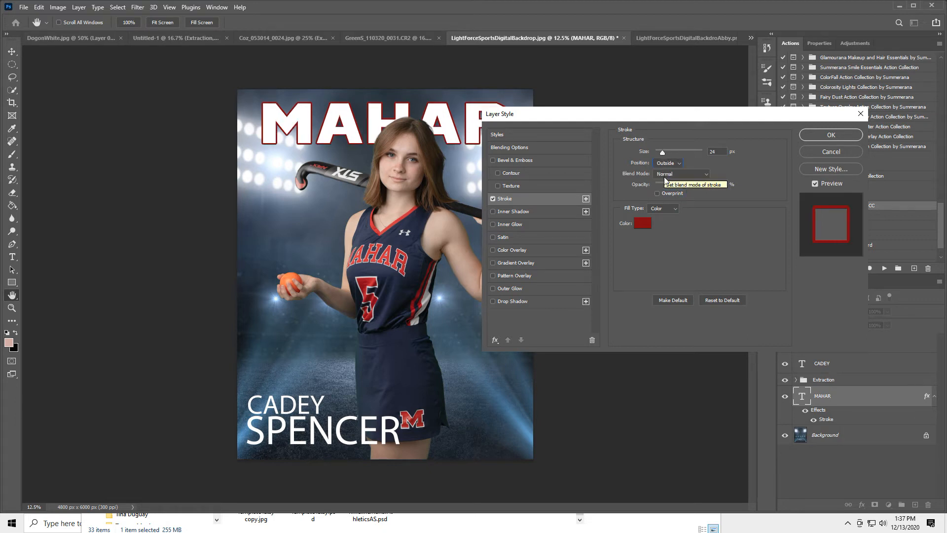
mouse_move(703, 188)
left_mouse_down()
mouse_move(661, 185)
mouse_move(735, 187)
left_mouse_up()
left_click(543, 144)
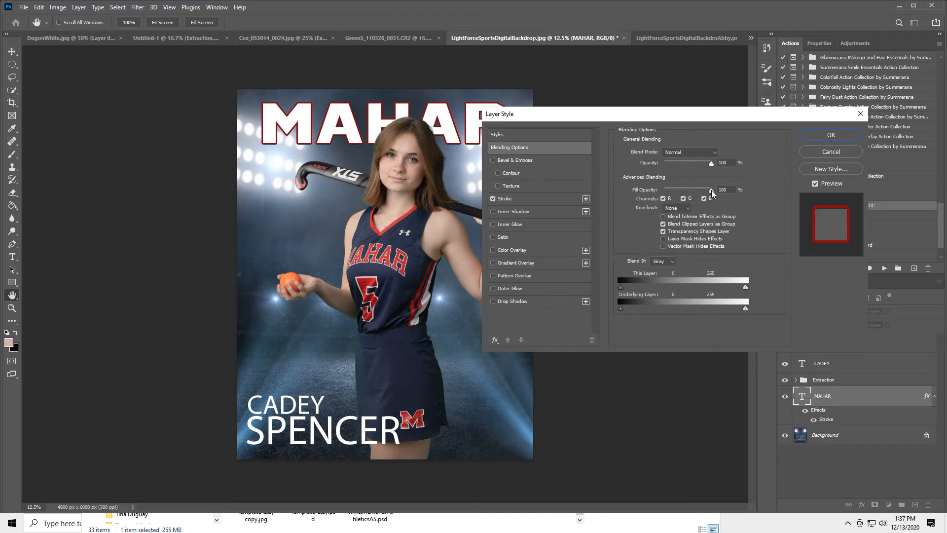
left_click_drag(711, 192, 561, 192)
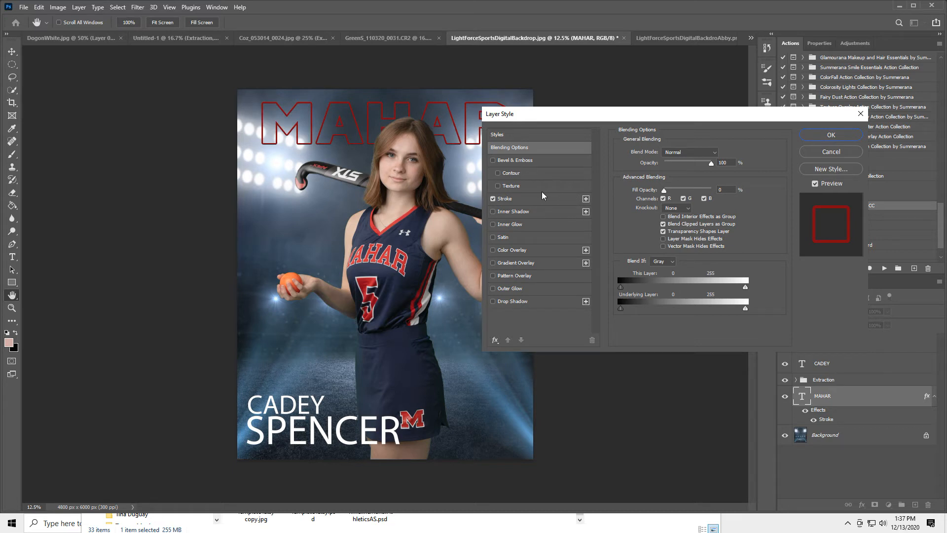
left_click(831, 136)
left_click(699, 37)
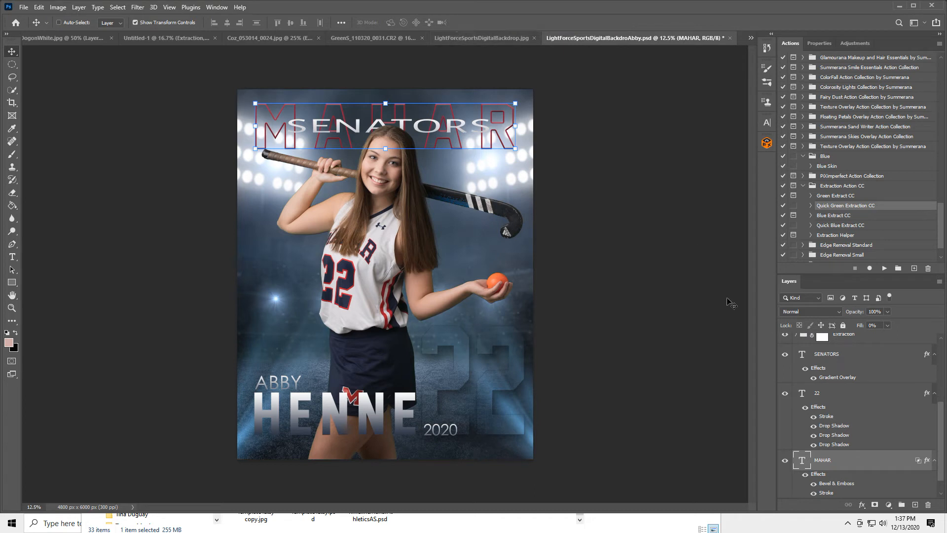
scroll(849, 443, "down", 1)
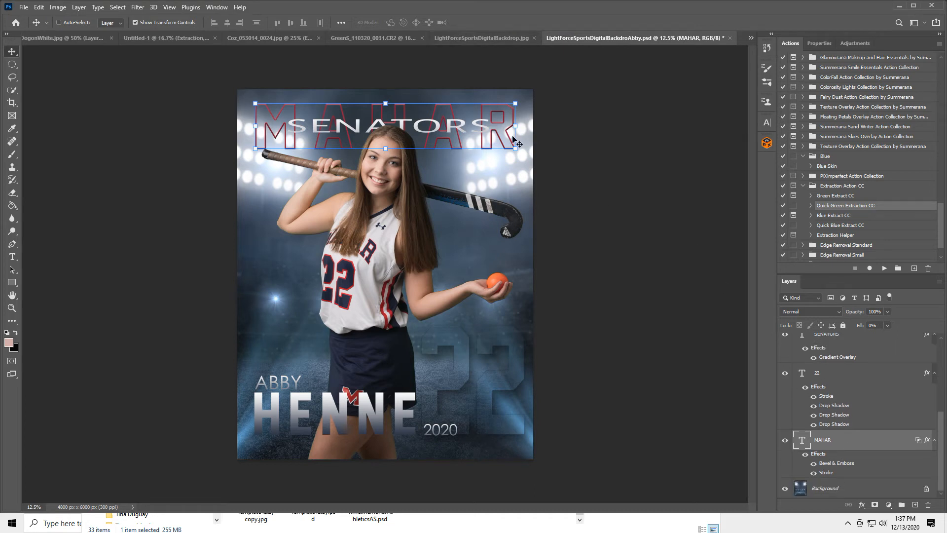
left_click(478, 36)
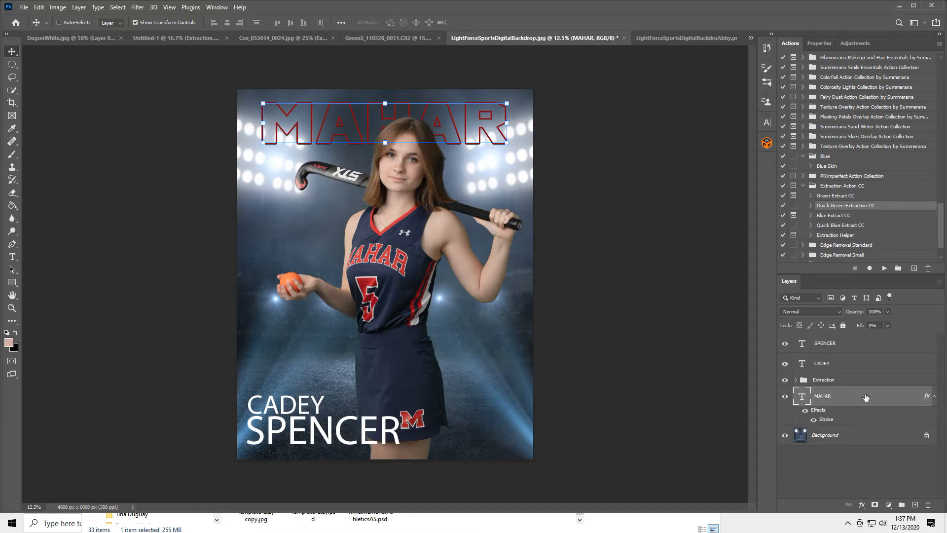
double_click(866, 397)
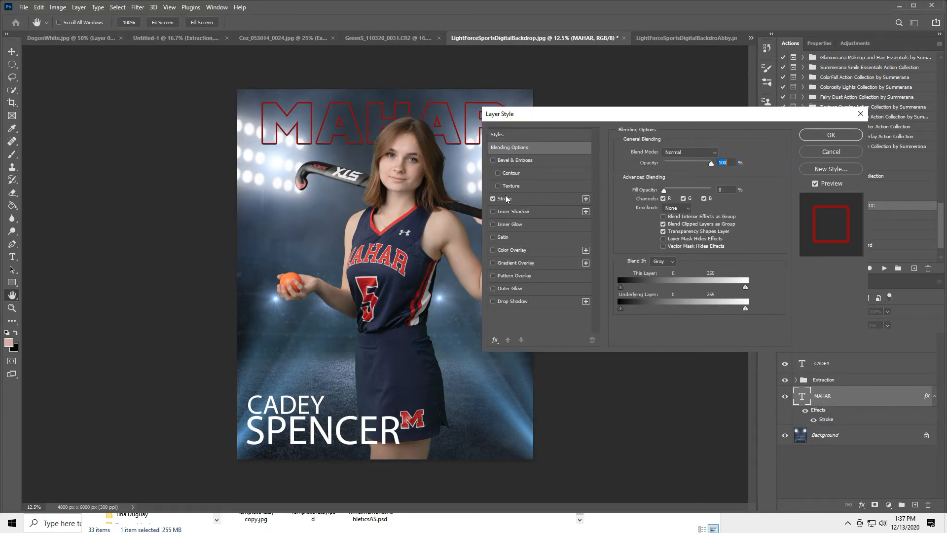
left_click(492, 160)
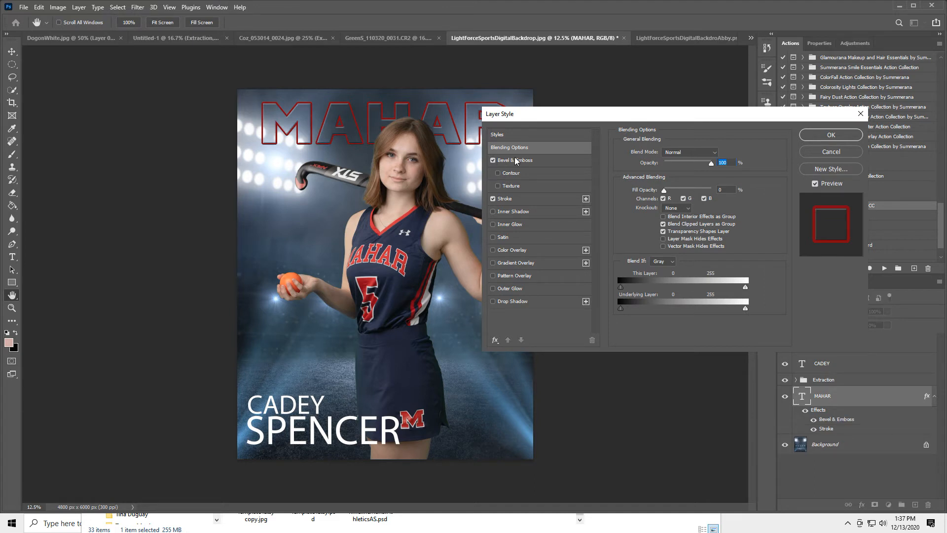
left_click(543, 160)
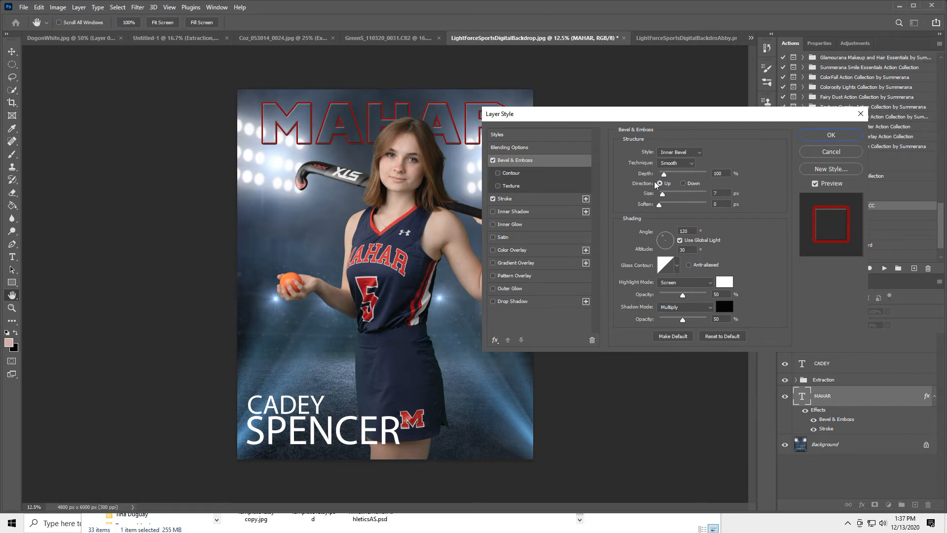
mouse_move(664, 175)
left_mouse_down()
mouse_move(705, 181)
mouse_move(657, 185)
mouse_move(667, 185)
left_mouse_up()
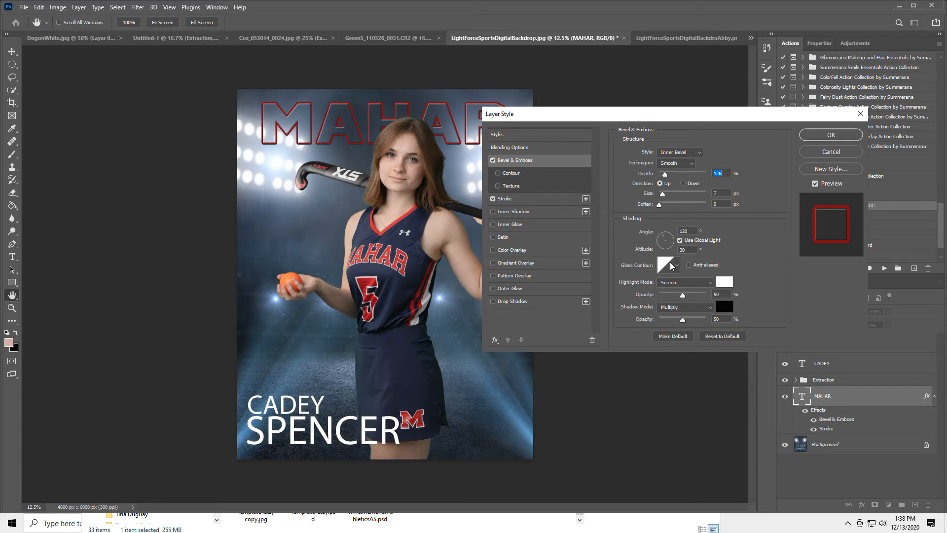
left_click(675, 286)
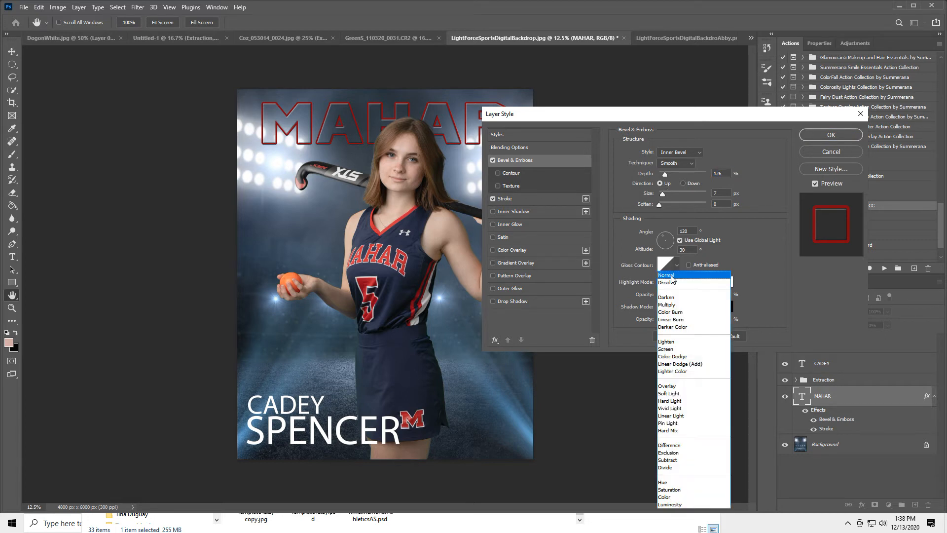
left_click(672, 277)
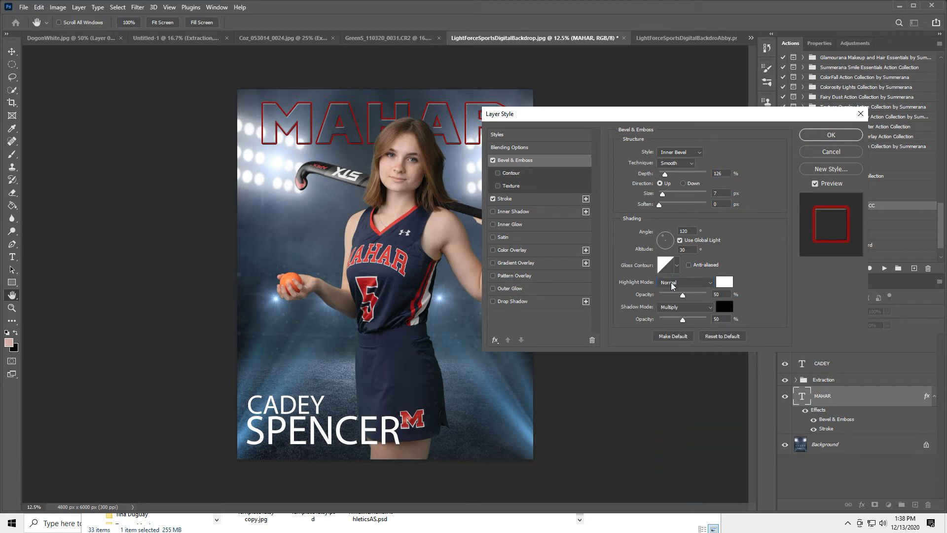
left_click(672, 281)
left_click(665, 348)
mouse_move(664, 194)
left_mouse_down()
mouse_move(695, 197)
mouse_move(668, 201)
left_mouse_up()
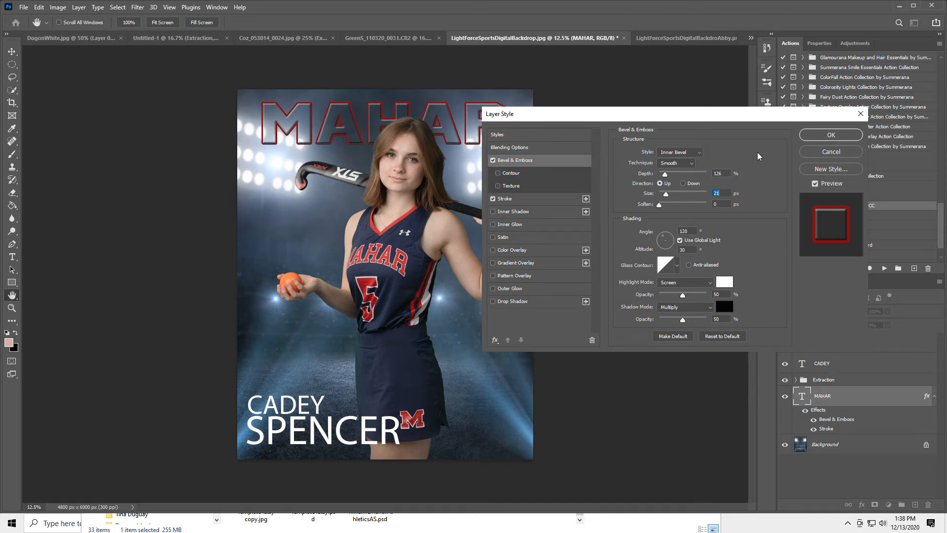
Step: Set the bevel style to Emboss and the technique to Smooth, then apply
left_click(679, 152)
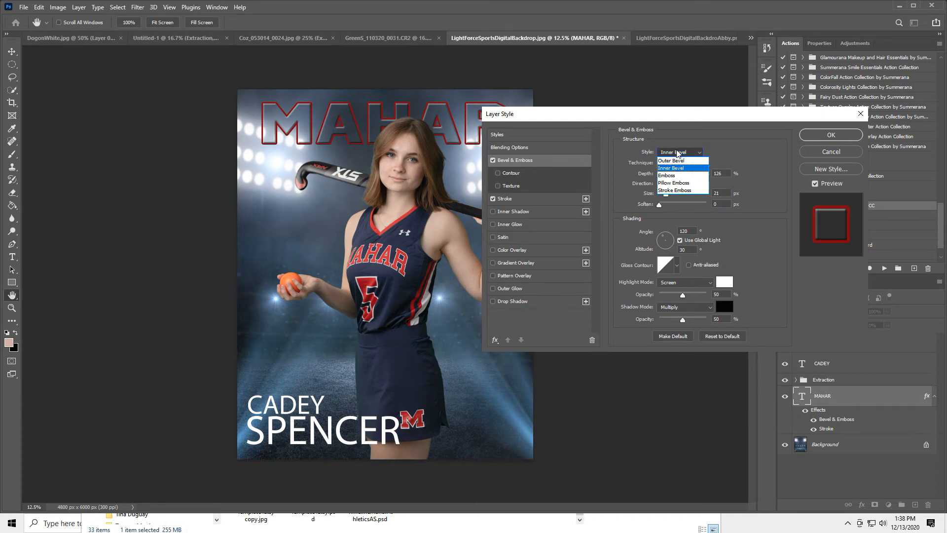
left_click(679, 161)
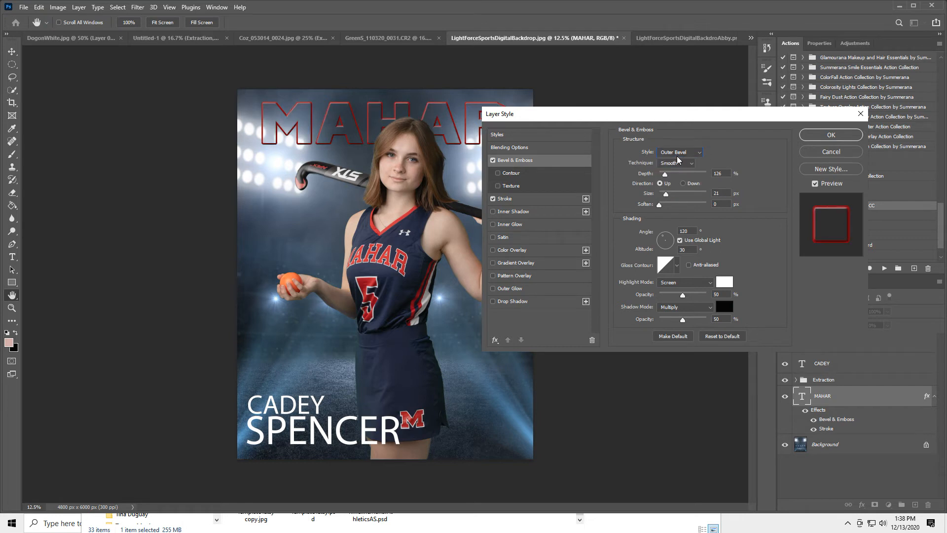
left_click(679, 154)
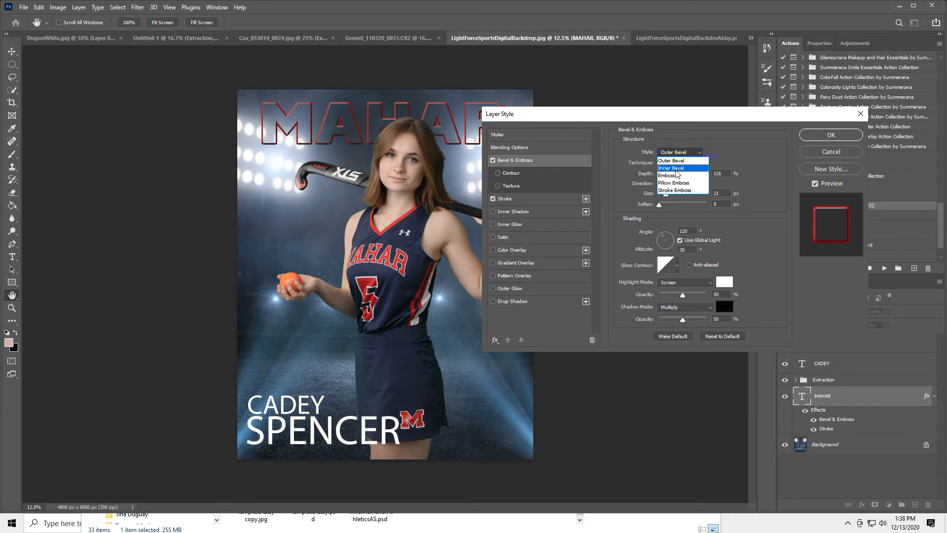
left_click(676, 175)
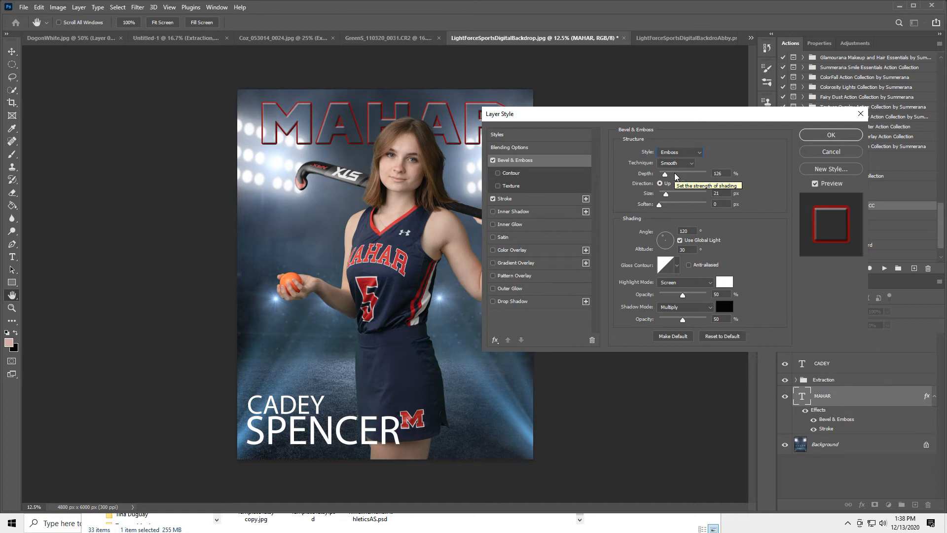
left_click(690, 166)
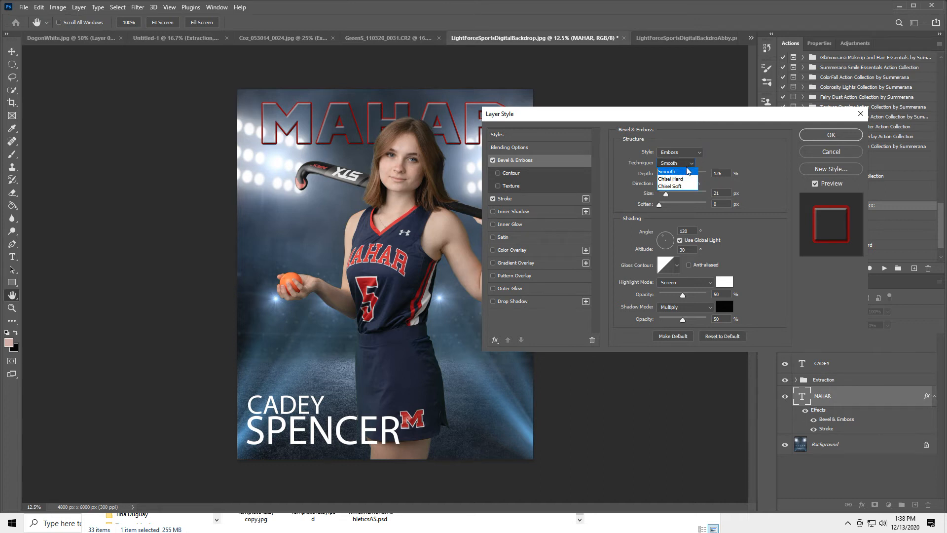
left_click(688, 181)
left_click(688, 164)
left_click(677, 186)
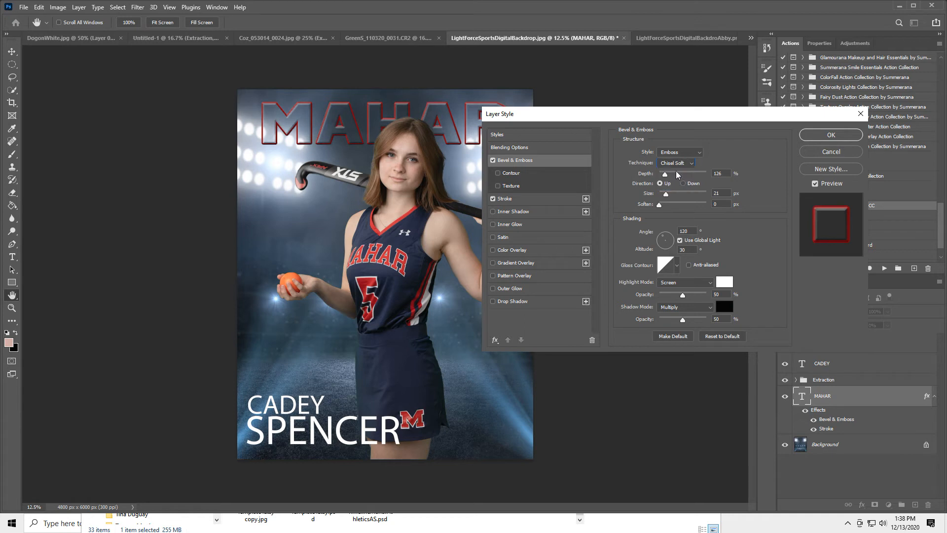
left_click(679, 163)
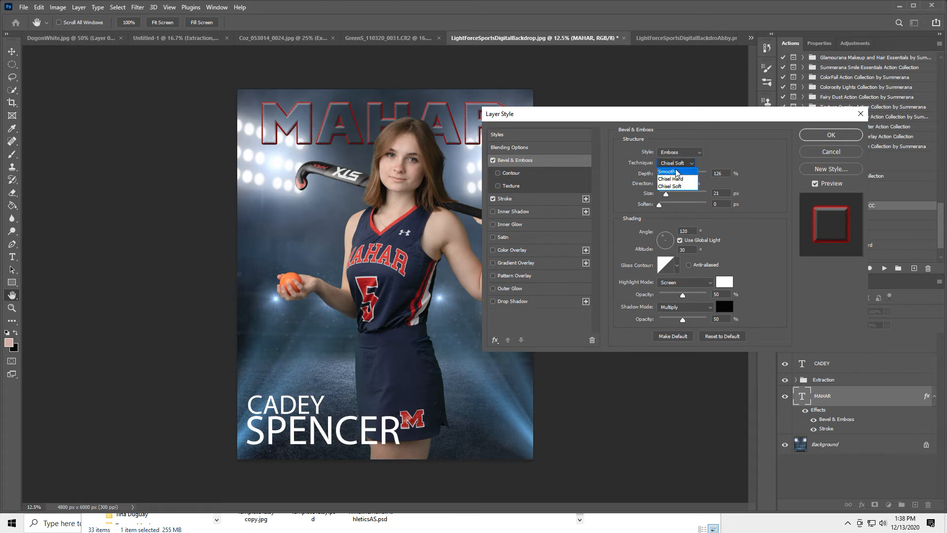
left_click(677, 171)
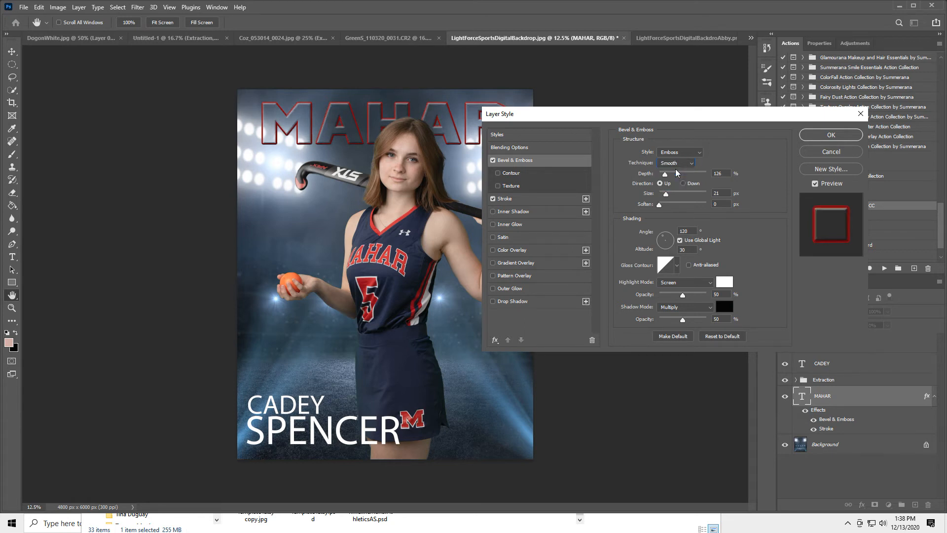
left_click(812, 132)
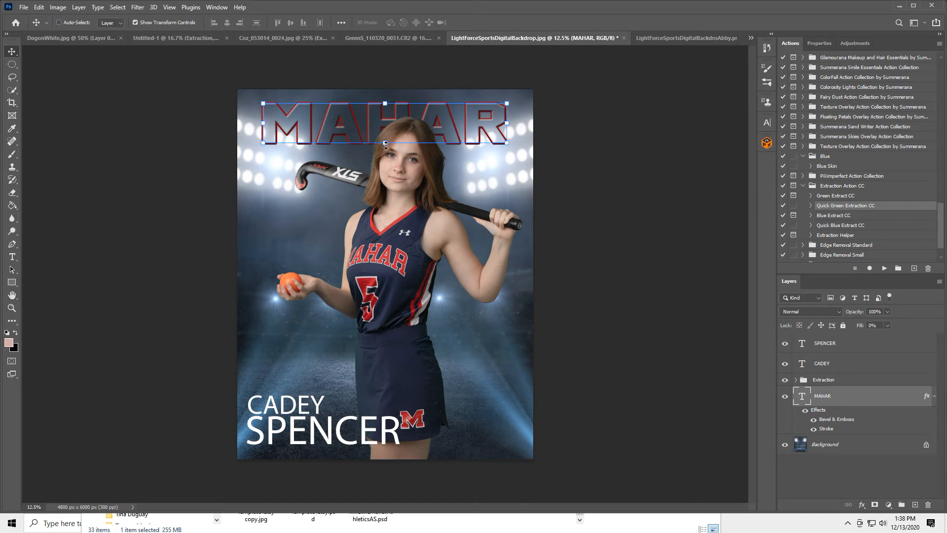
left_click_drag(385, 143, 384, 152)
left_click(491, 22)
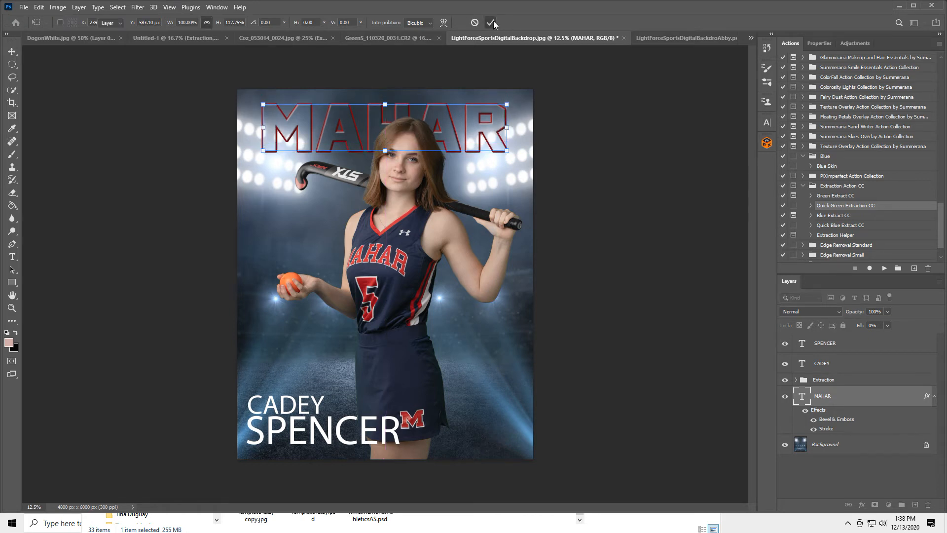
left_click(688, 38)
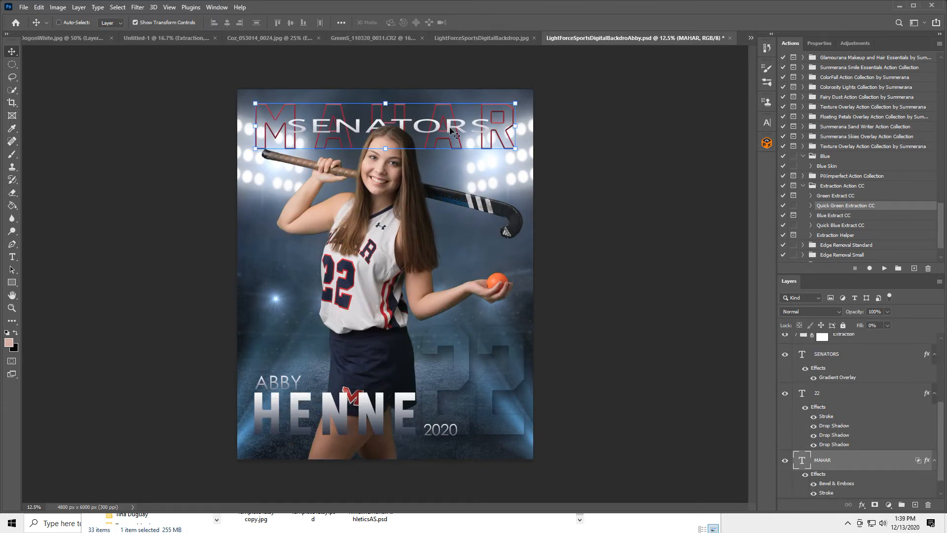
left_click(465, 38)
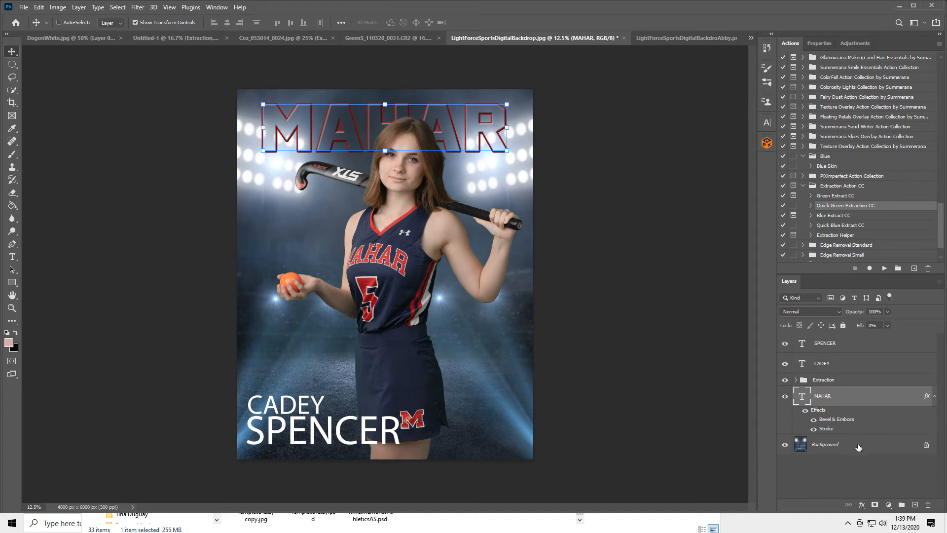
left_click(858, 448)
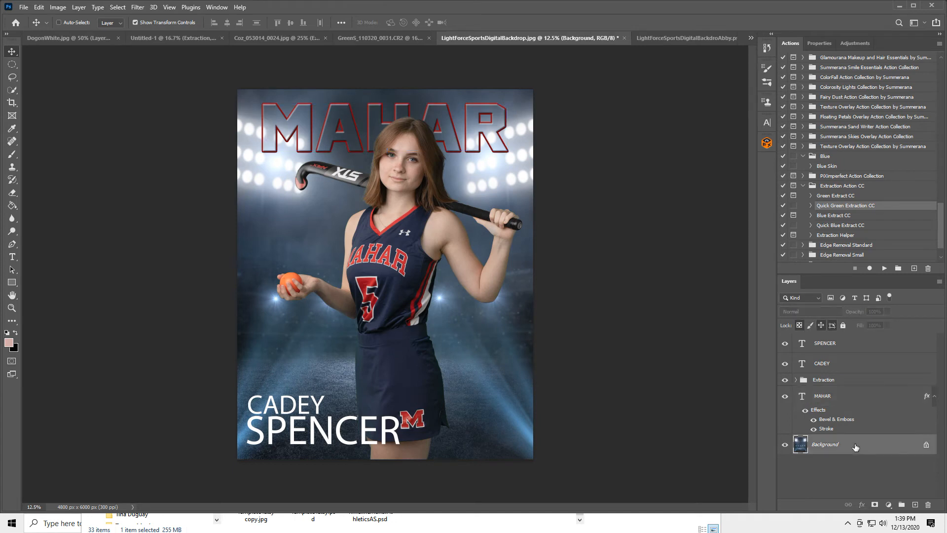
left_click(12, 259)
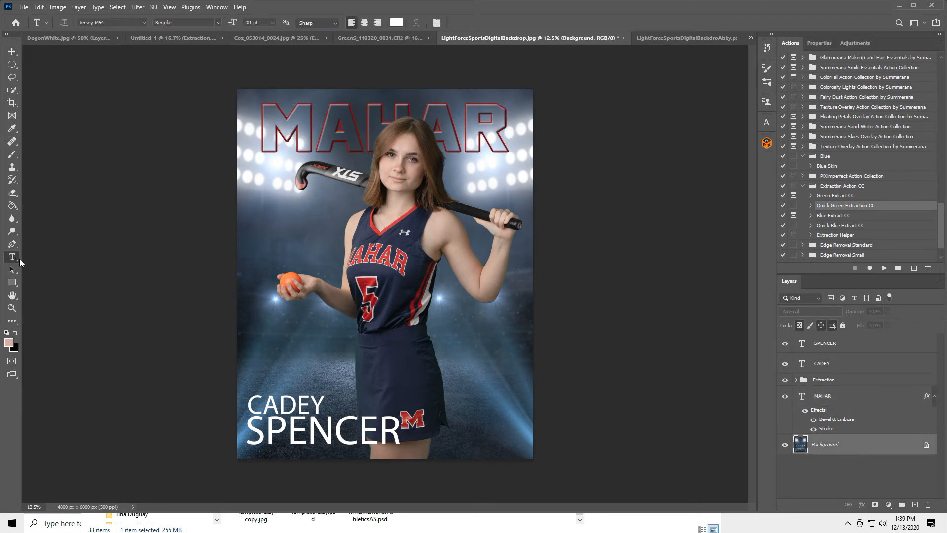
Step: Type SENATORS as a new text layer mid-poster and set it in the Alemeta font
left_click(325, 328)
type("SENATO")
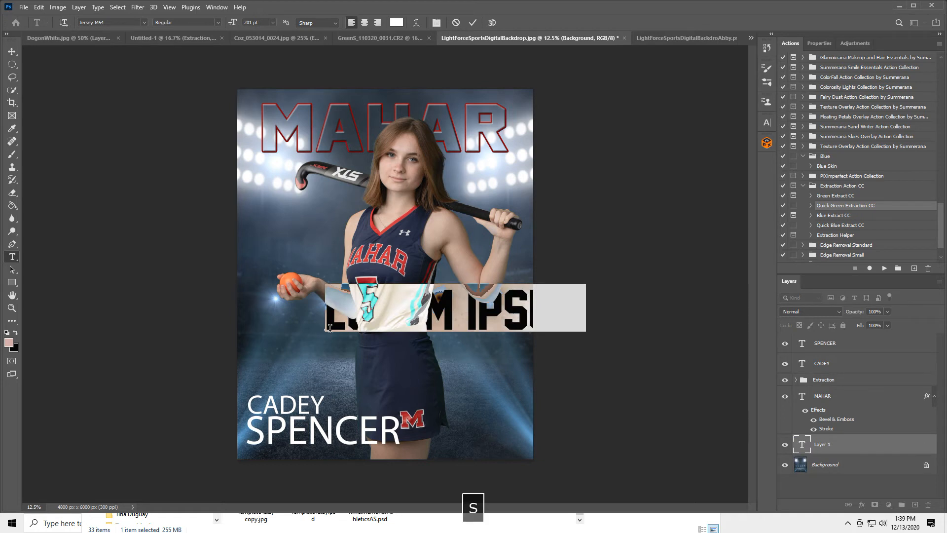
type("RS")
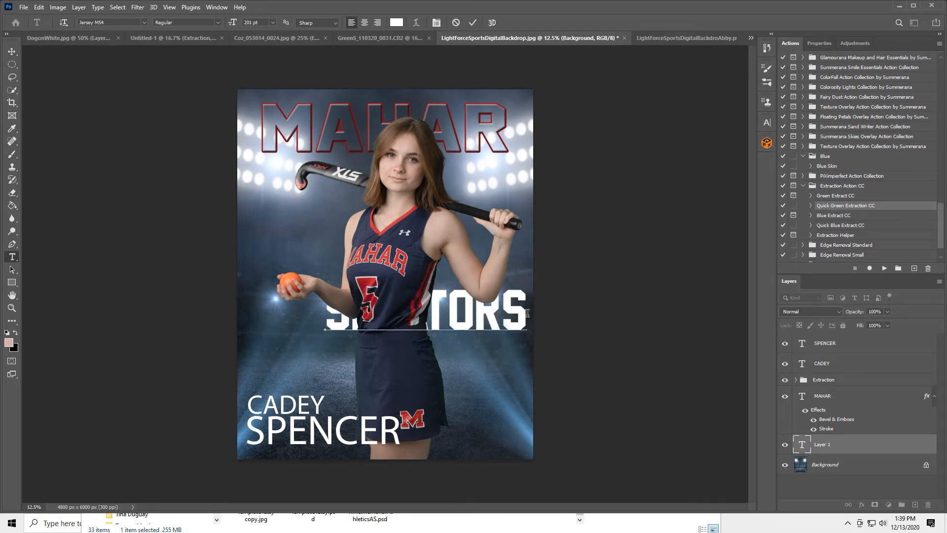
left_click_drag(525, 314, 323, 312)
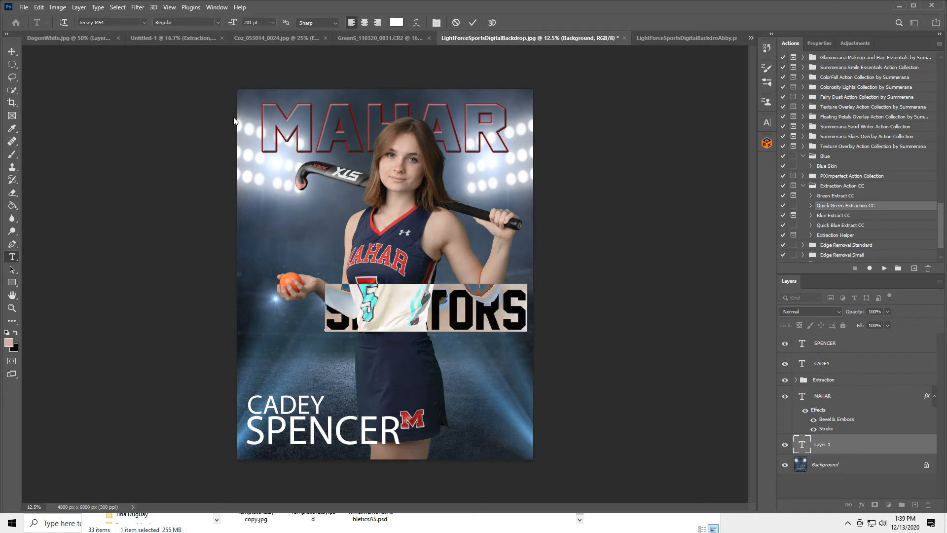
left_click(144, 21)
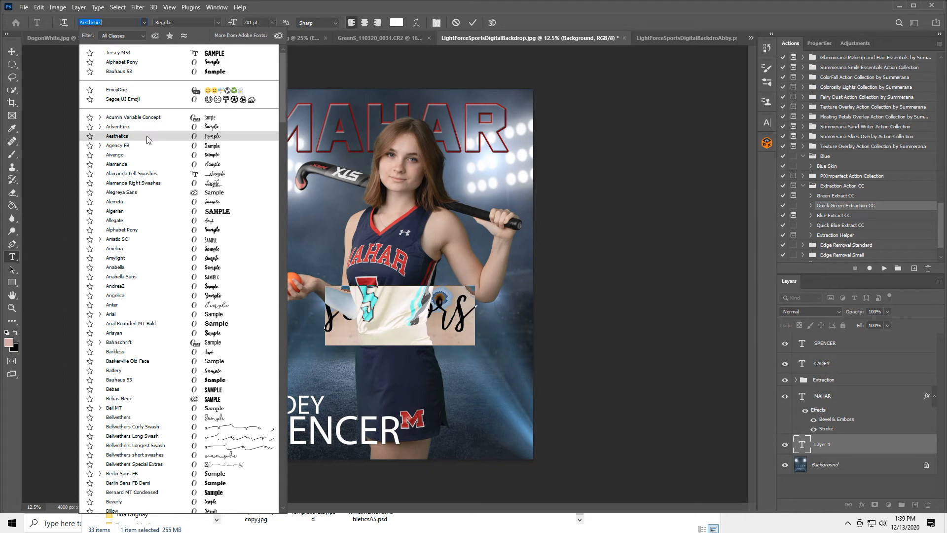
left_click(134, 201)
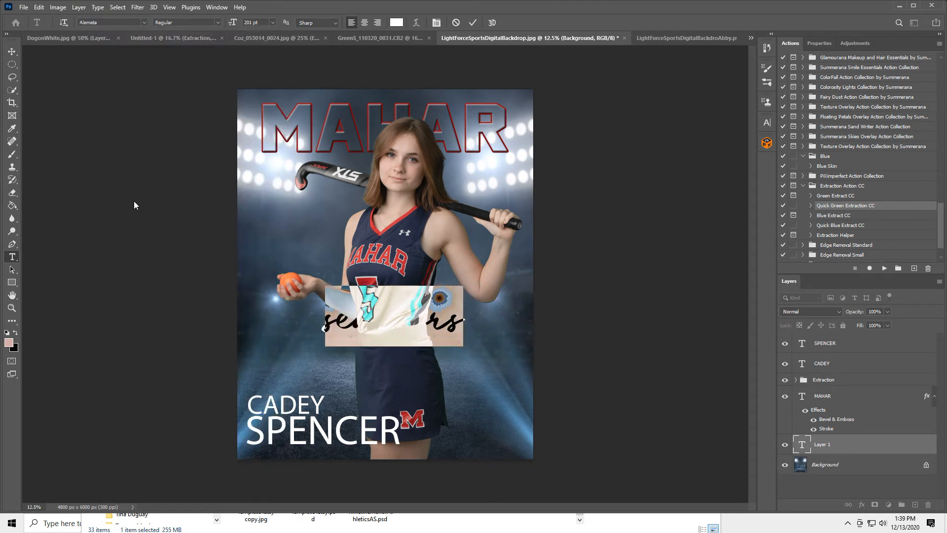
left_click(10, 51)
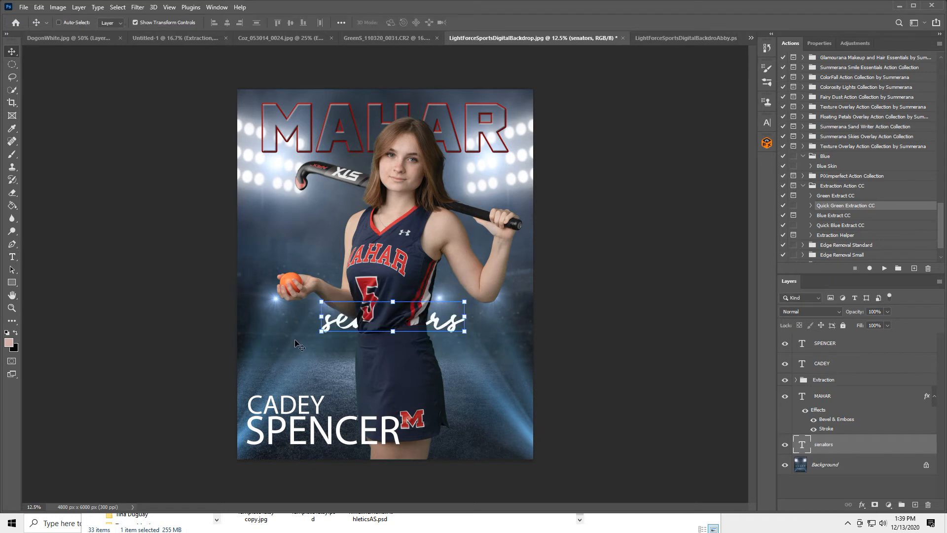
left_click_drag(338, 321, 341, 130)
left_click_drag(867, 442, 833, 354)
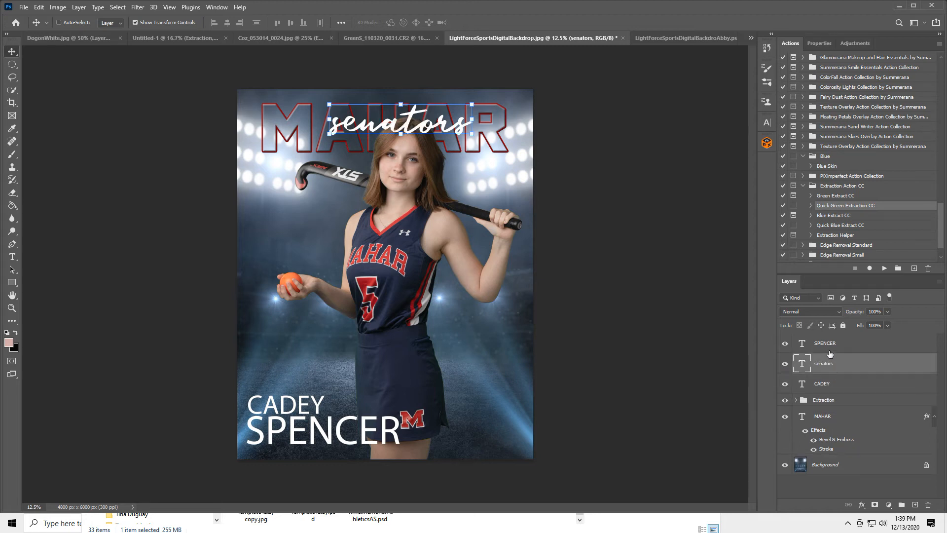
left_click_drag(851, 365, 838, 413)
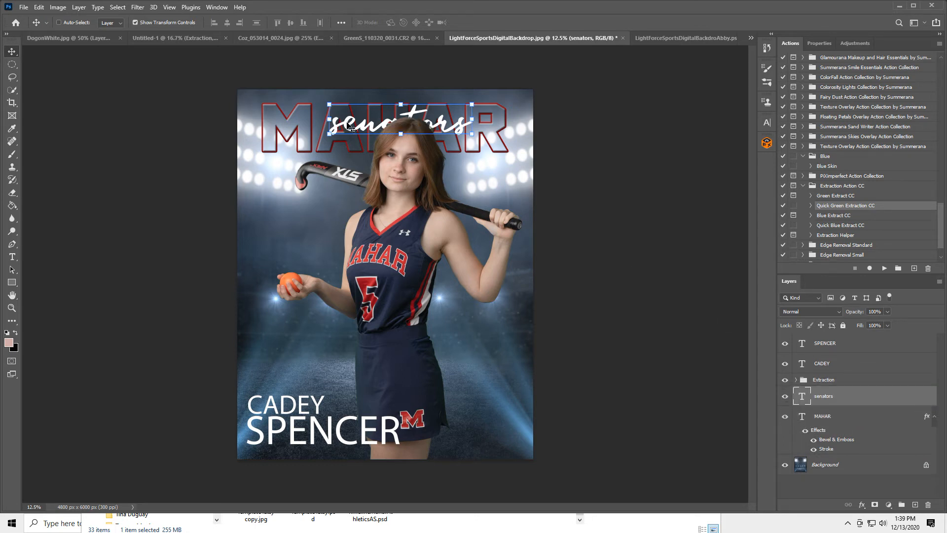
Step: Scale senators up, widen it both ways and flatten it slightly, then commit
left_click_drag(329, 118, 280, 124)
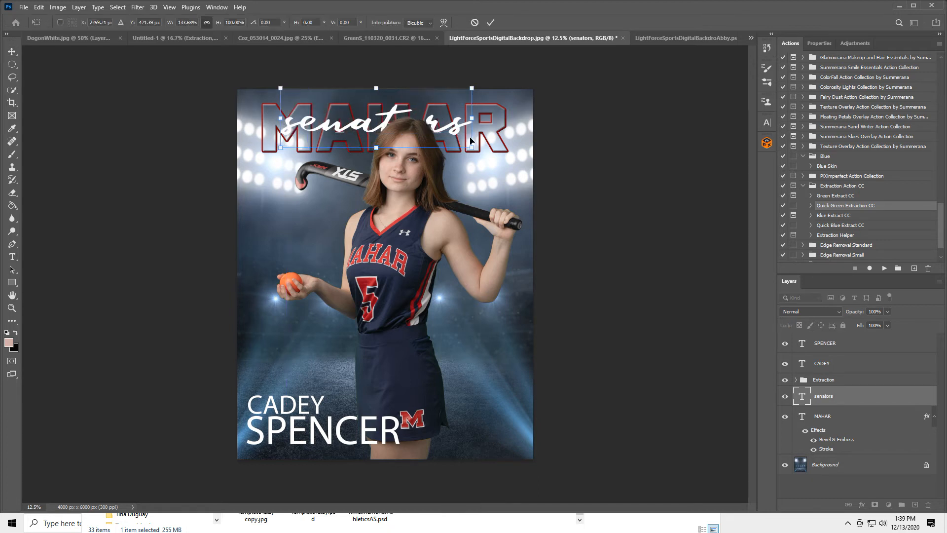
left_click_drag(467, 119, 500, 126)
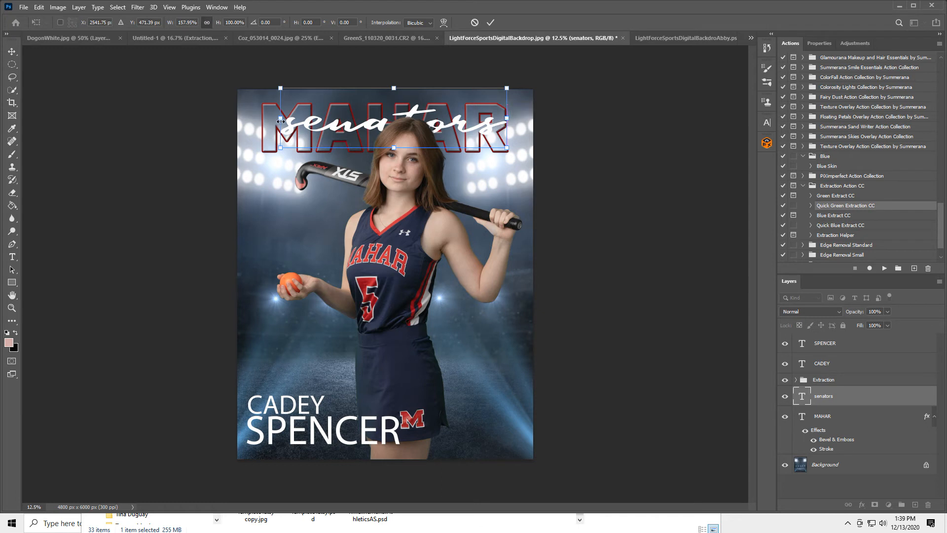
mouse_move(280, 119)
left_mouse_down()
mouse_move(265, 123)
mouse_move(273, 126)
left_mouse_up()
left_click_drag(385, 146, 390, 126)
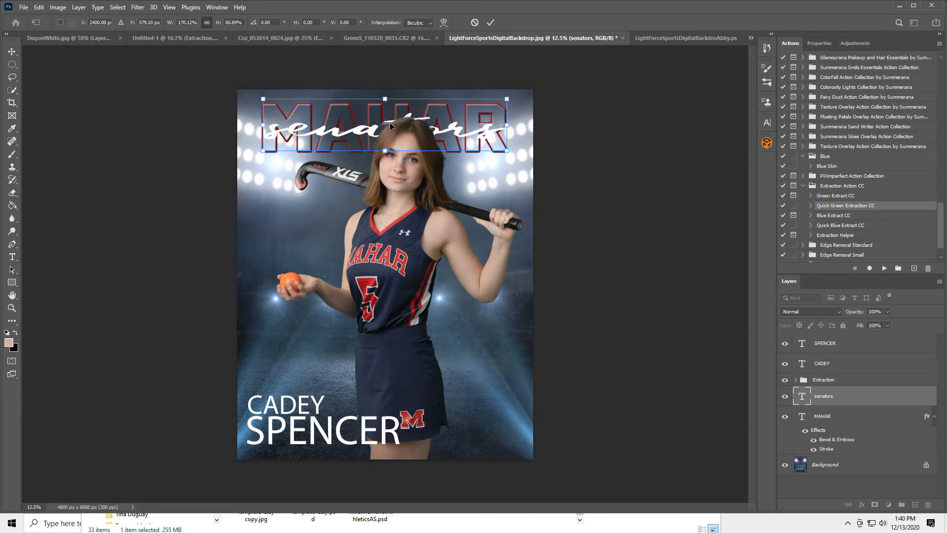
left_click(490, 23)
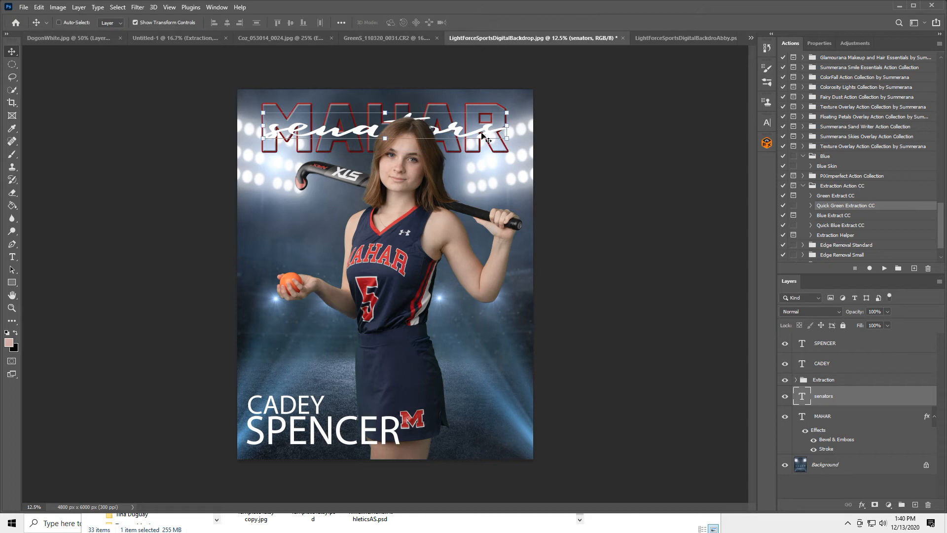
left_click(12, 256)
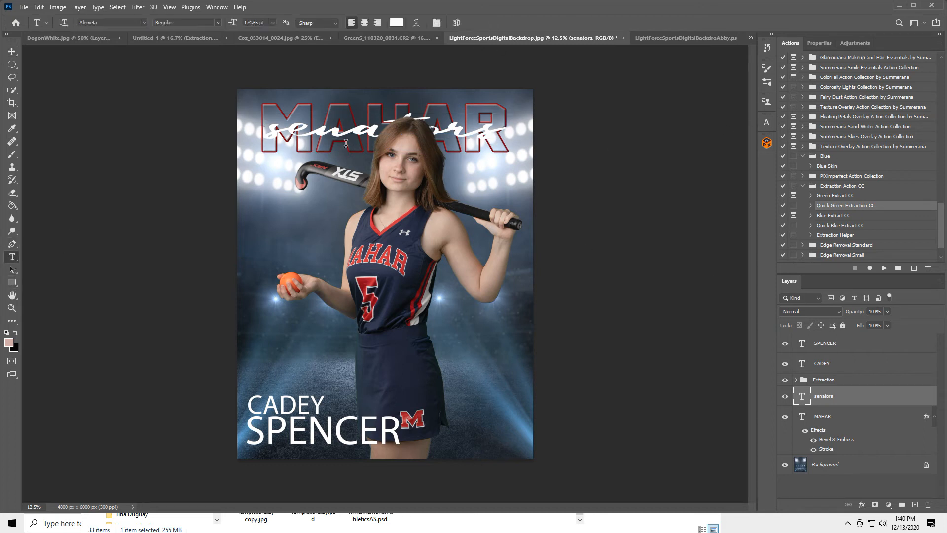
left_click(275, 127)
left_click_drag(272, 128, 546, 143)
left_click(767, 122)
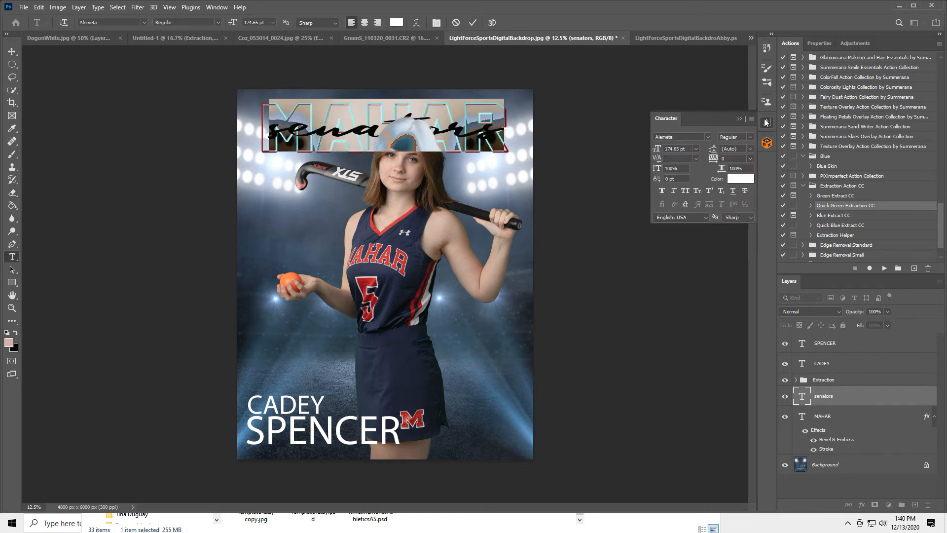
left_click(661, 191)
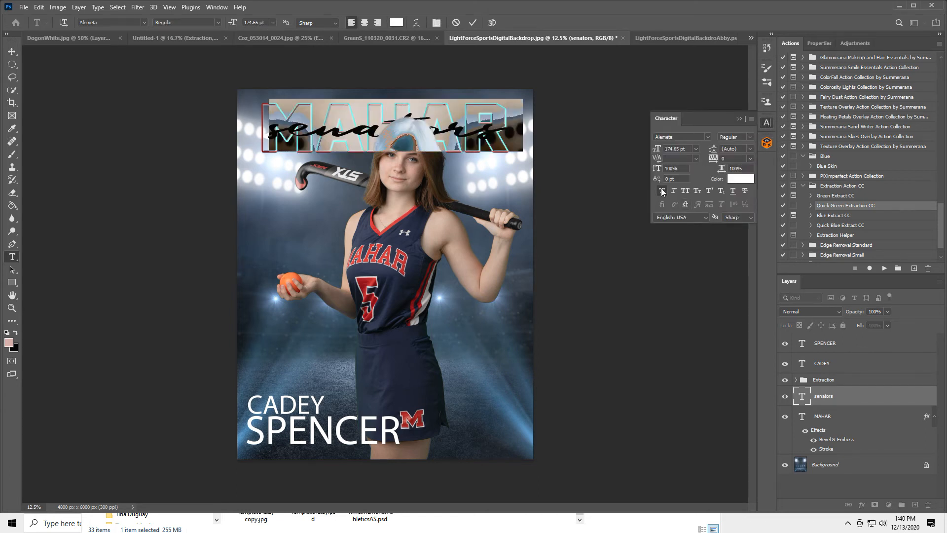
left_click(662, 191)
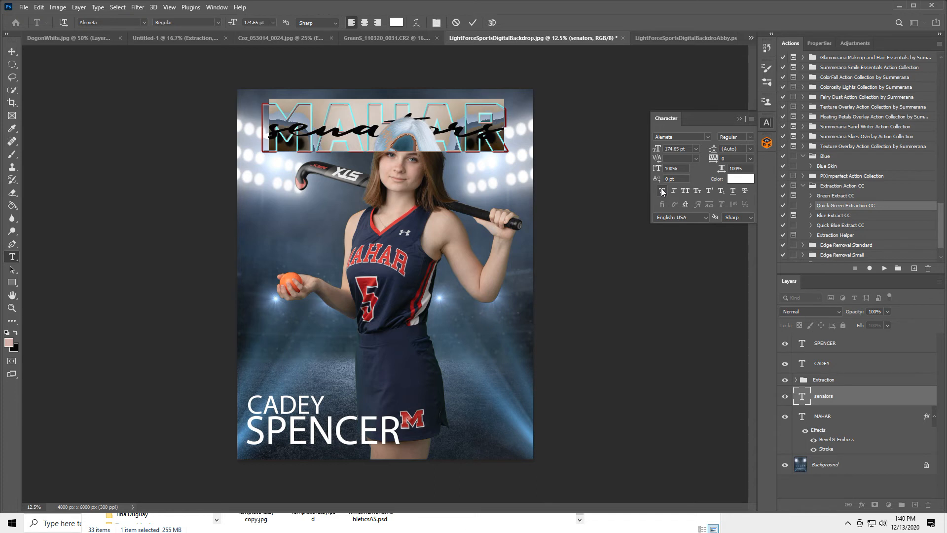
left_click(739, 118)
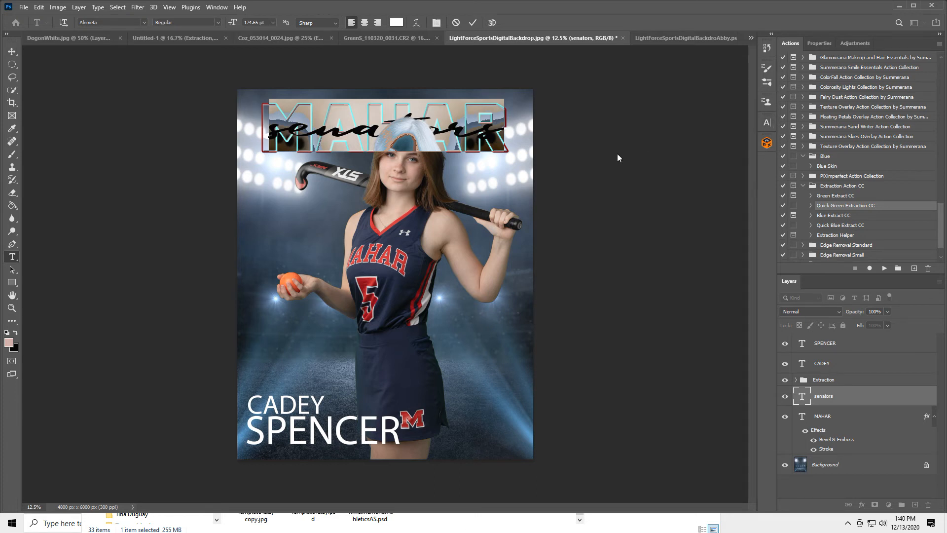
left_click(472, 23)
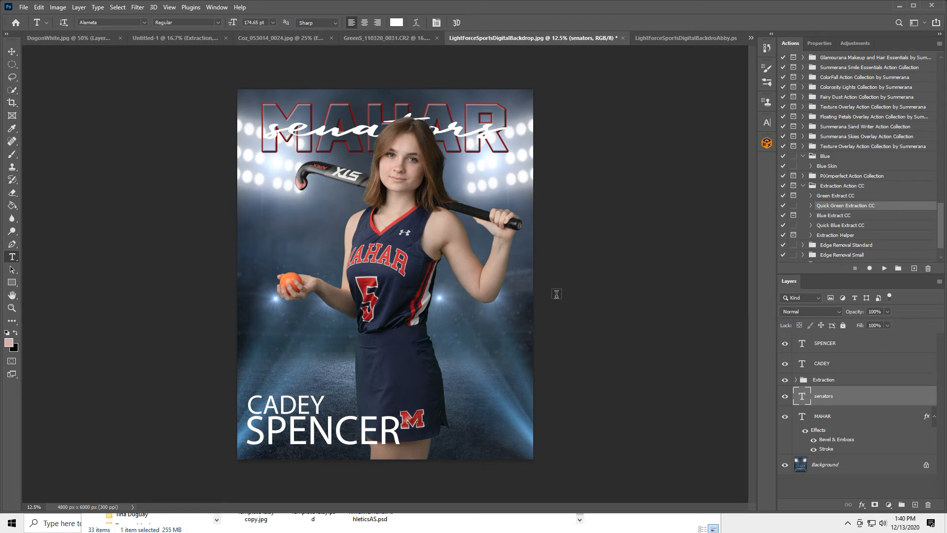
left_click(694, 36)
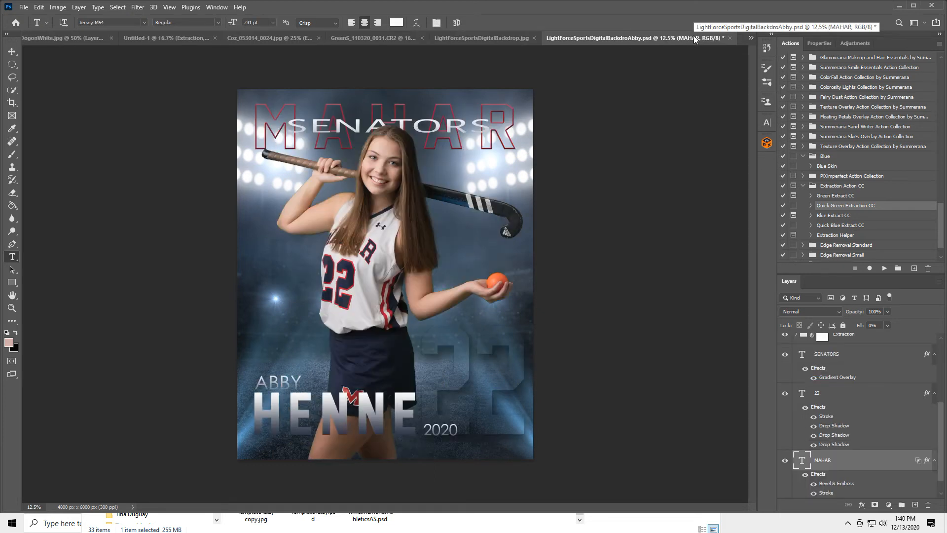
left_click(486, 37)
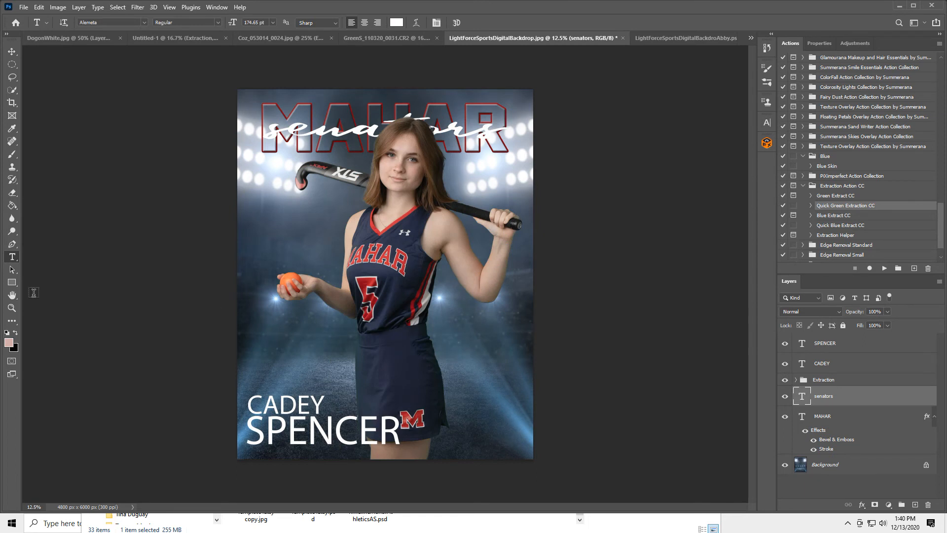
left_click(477, 361)
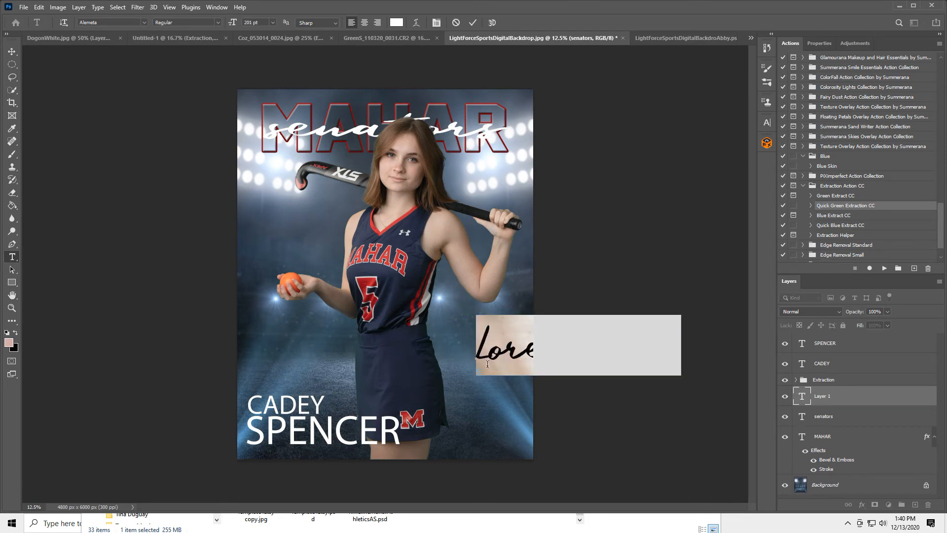
Step: Type a 5 in Jersey M54, enlarge it to 569 pt and place it lower right
type("5")
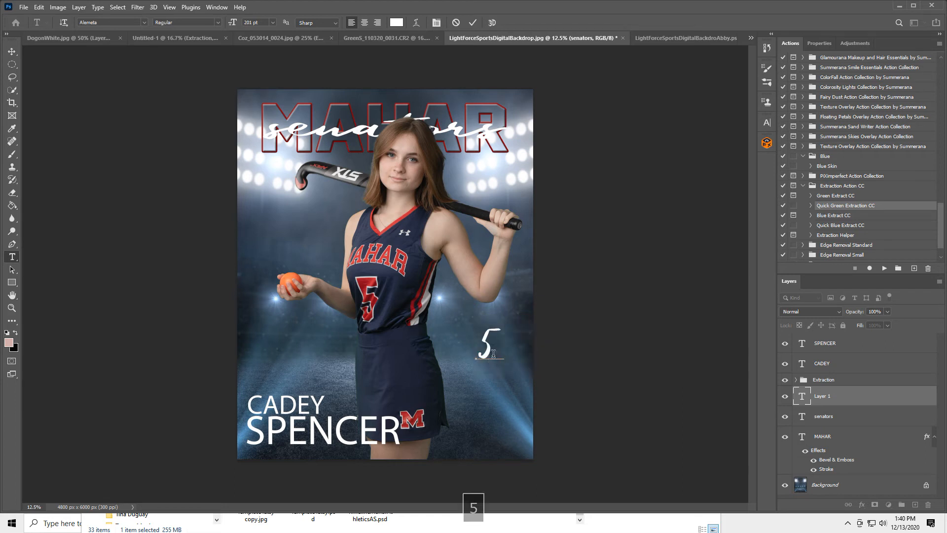
key("ctrl+a")
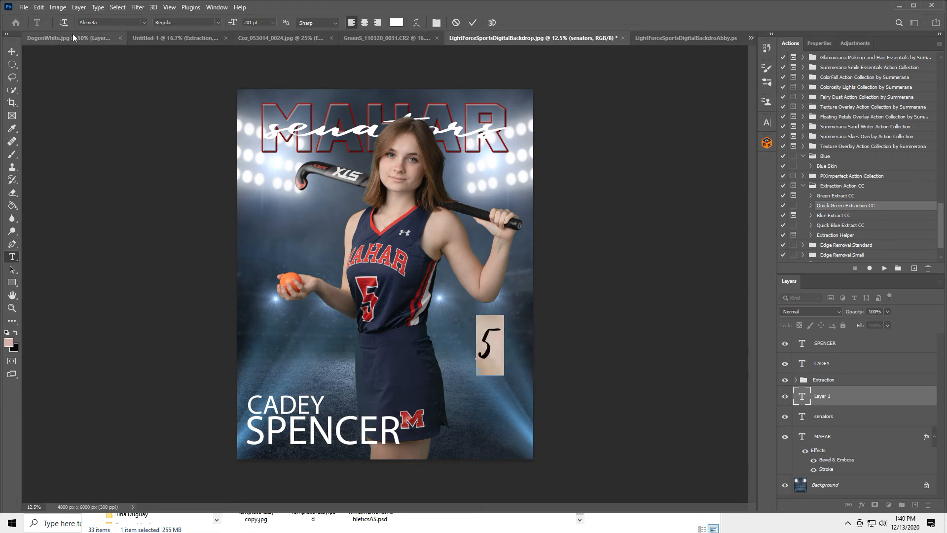
left_click(97, 21)
type("j")
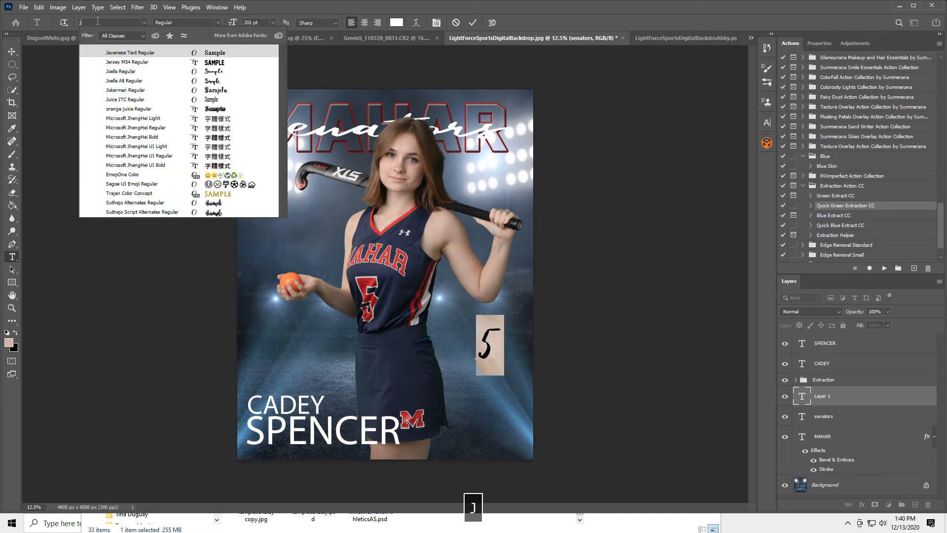
left_click(117, 61)
left_click_drag(232, 22, 413, 41)
left_click_drag(492, 395, 487, 464)
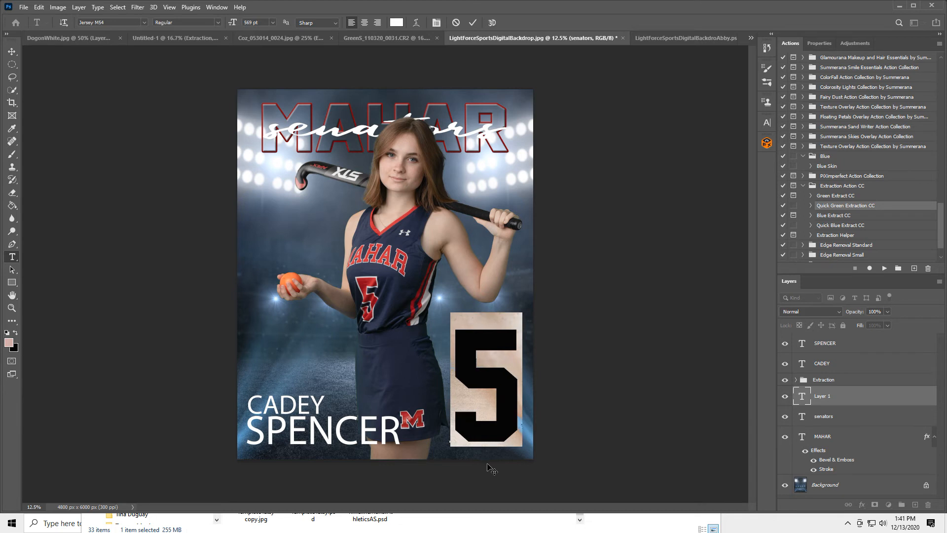
left_click(472, 23)
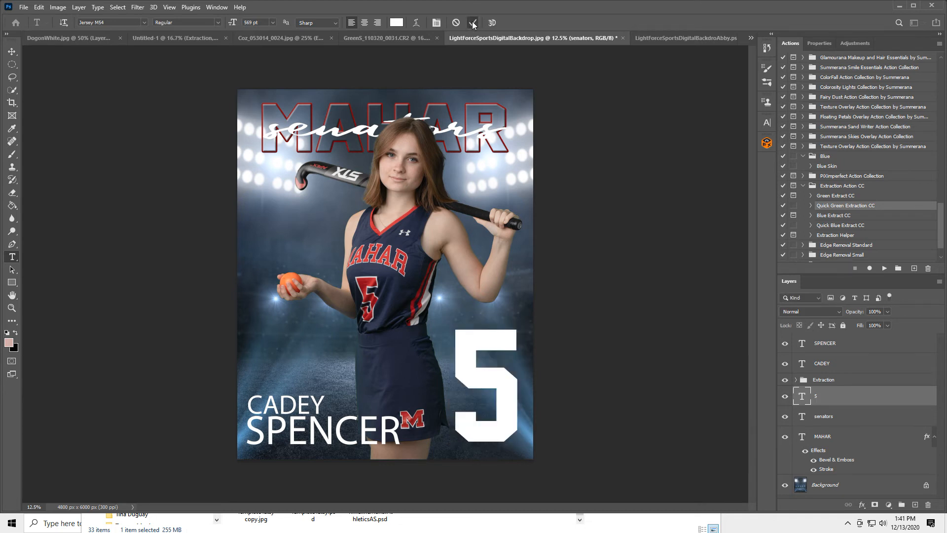
Step: Compare with the other player's poster, then open the 5 layer's Layer Style
left_click(697, 38)
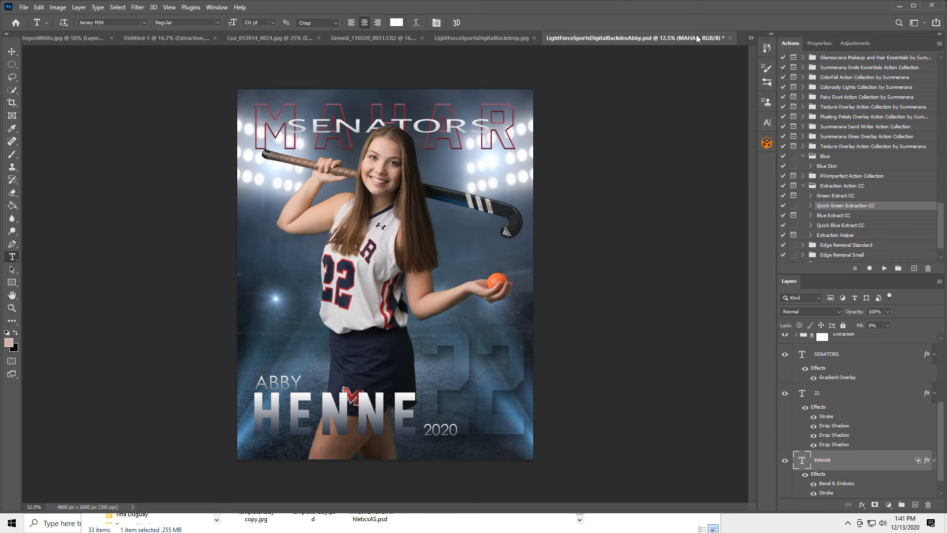
left_click(466, 38)
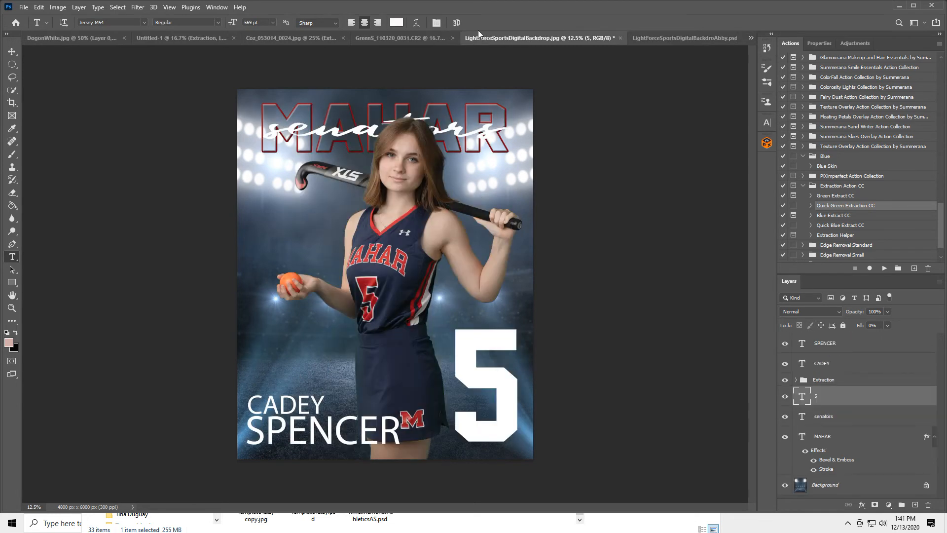
double_click(876, 396)
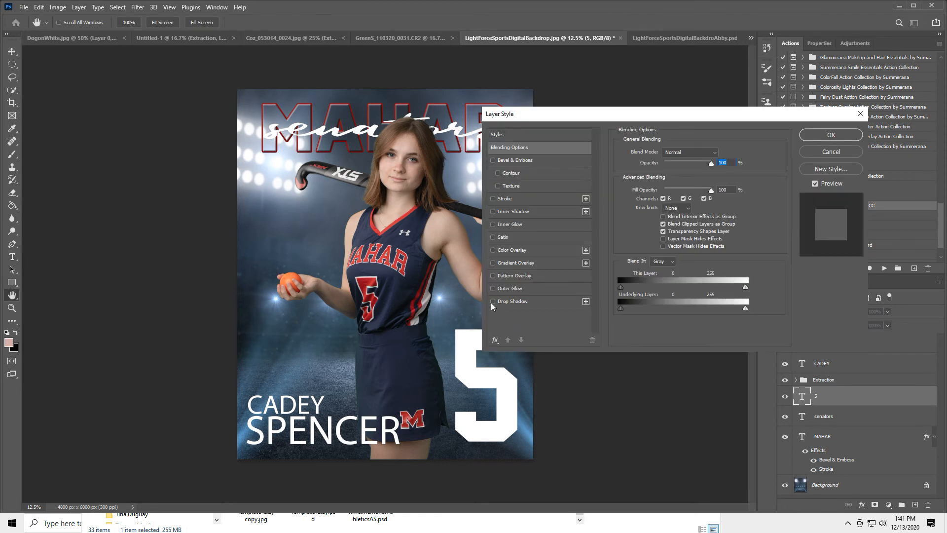
Step: Give the 5 a 14% drop shadow, 124 px distance, 100% spread, and 0% fill opacity
left_click(493, 302)
left_click(535, 302)
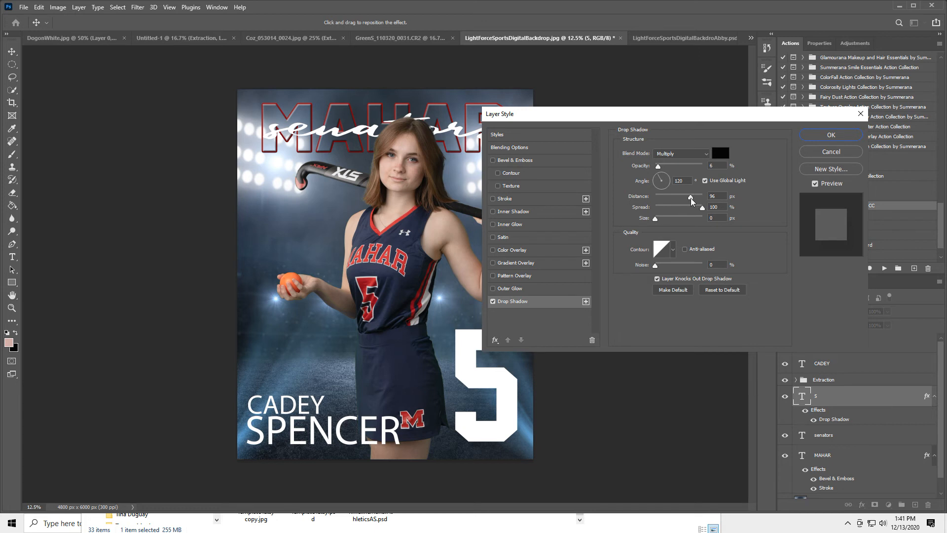
left_click_drag(658, 168, 662, 171)
left_click_drag(674, 114, 719, 80)
mouse_move(735, 165)
left_mouse_down()
mouse_move(712, 171)
mouse_move(751, 169)
mouse_move(738, 167)
left_mouse_up()
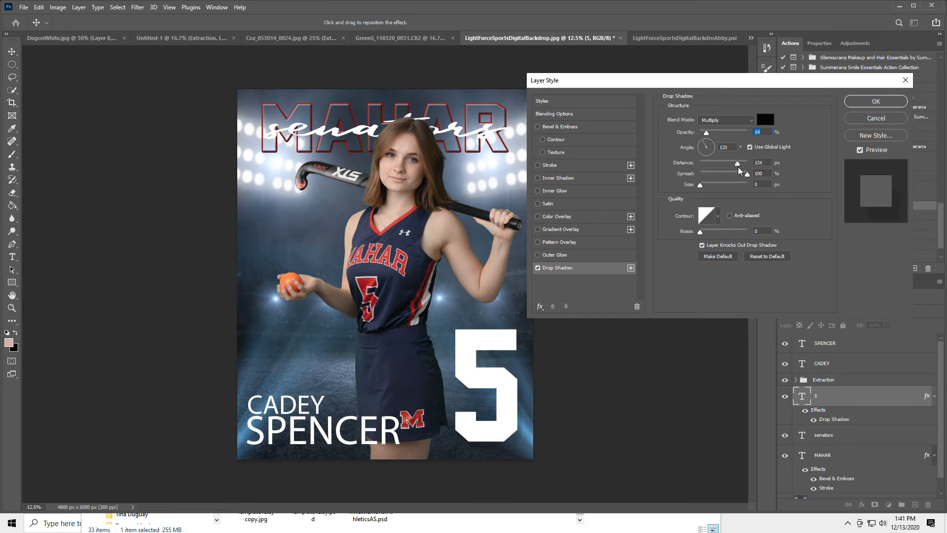
left_click(739, 167)
left_click_drag(745, 173, 713, 187)
left_click(558, 114)
left_click_drag(757, 160, 657, 163)
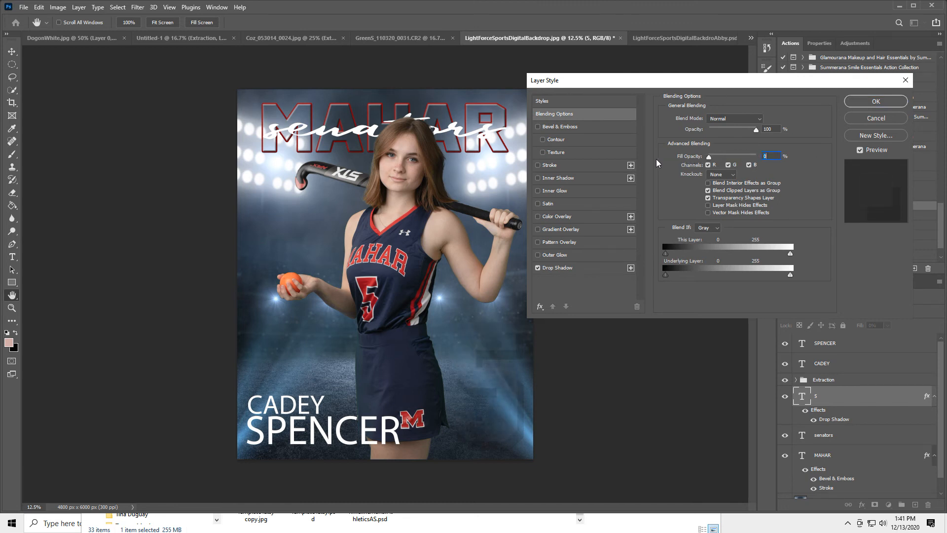
Step: Darken the opacity of the 5's drop shadow
left_click(558, 268)
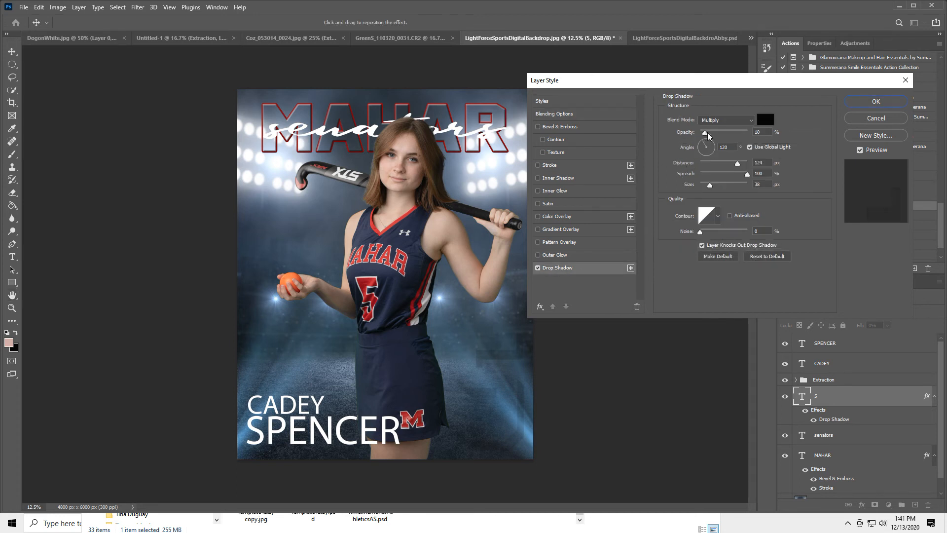
mouse_move(711, 133)
left_mouse_down()
mouse_move(723, 132)
mouse_move(715, 135)
left_mouse_up()
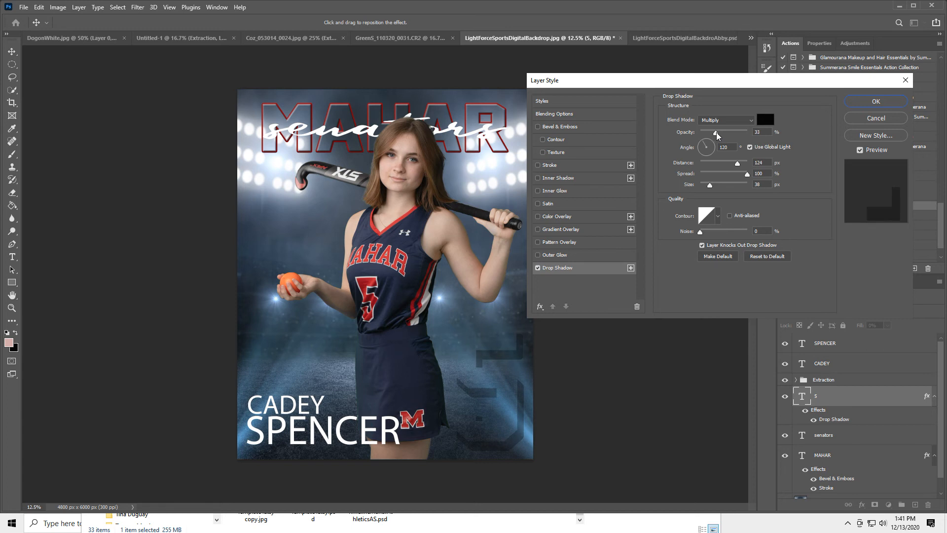
left_click(716, 133)
Step: Give the 5 a black (000000) stroke faded to about 9% opacity
left_click(538, 165)
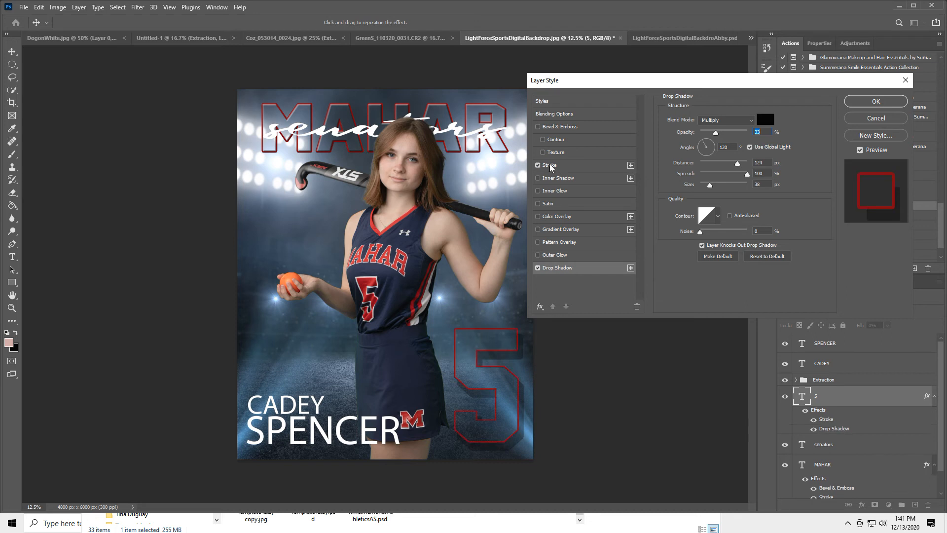
left_click(562, 164)
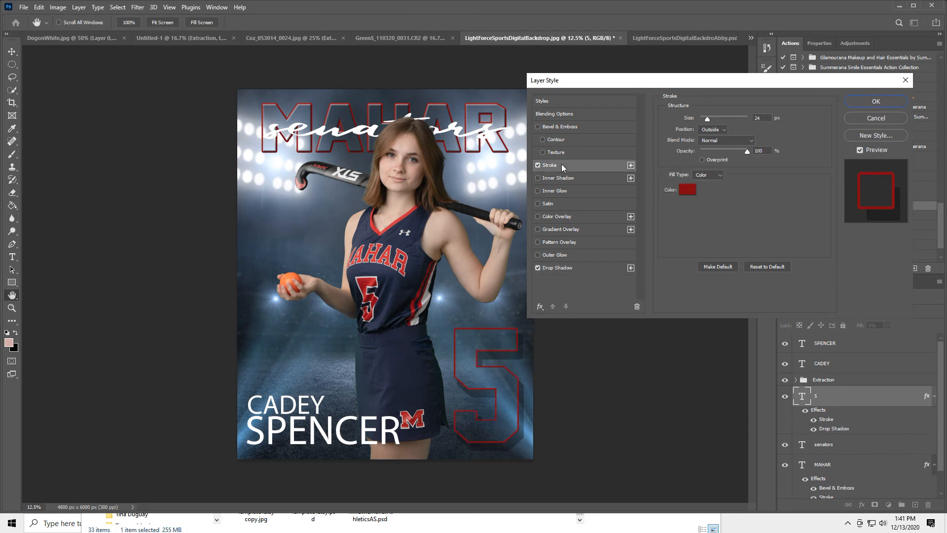
left_click(685, 188)
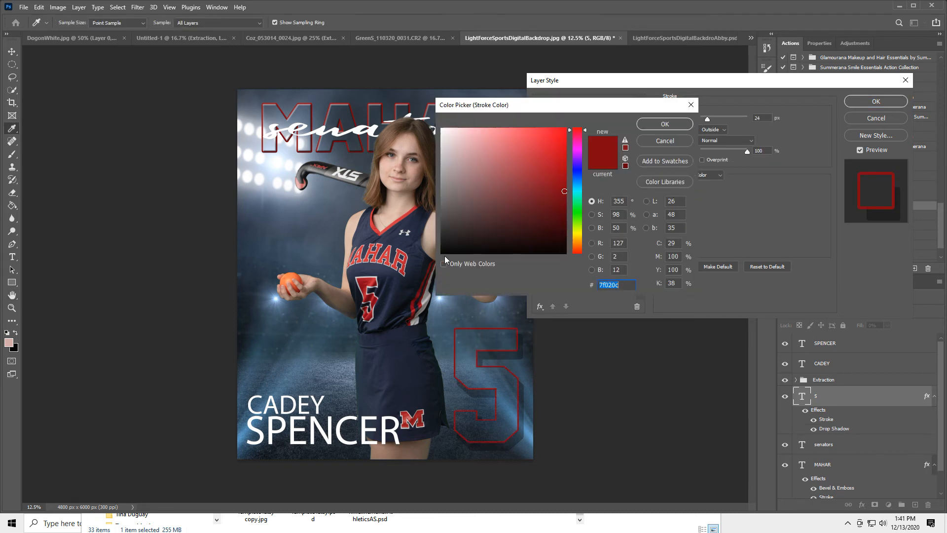
left_click(443, 254)
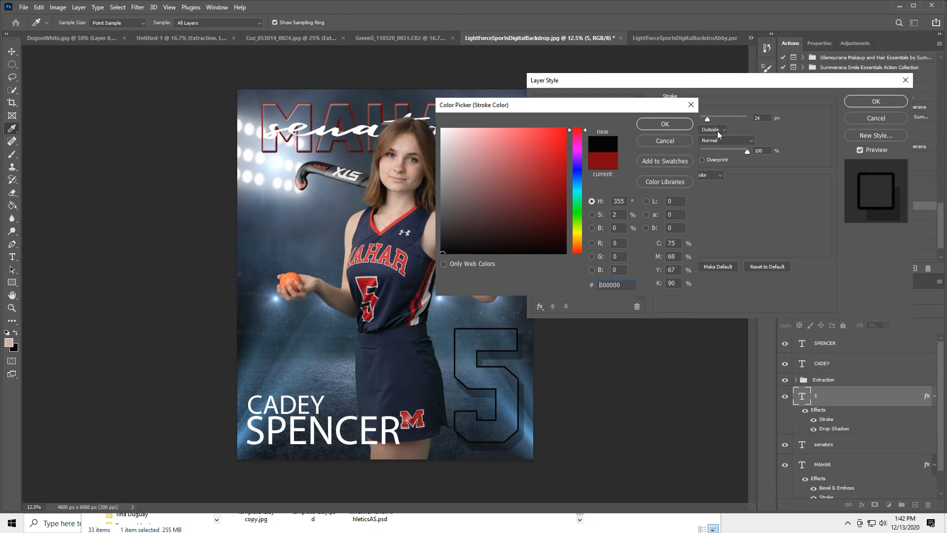
left_click(666, 123)
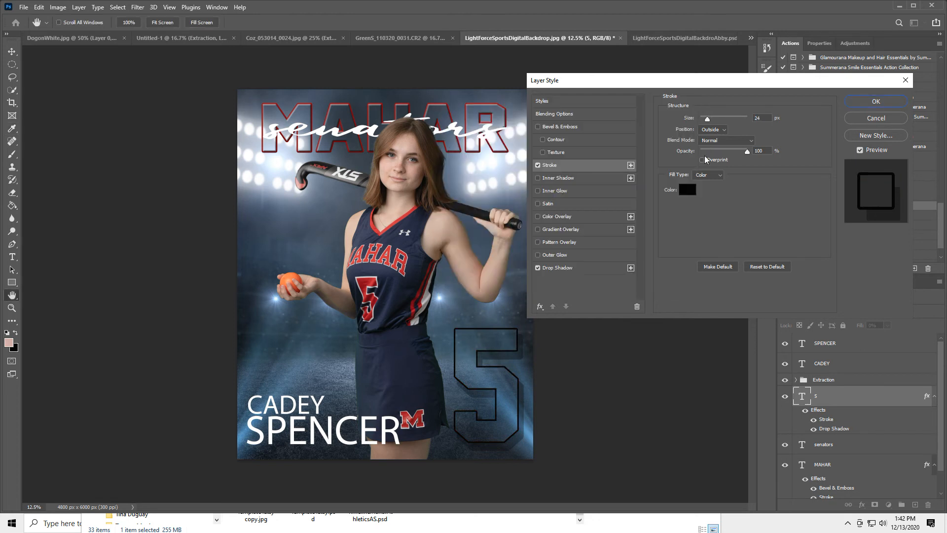
left_click_drag(747, 152, 707, 159)
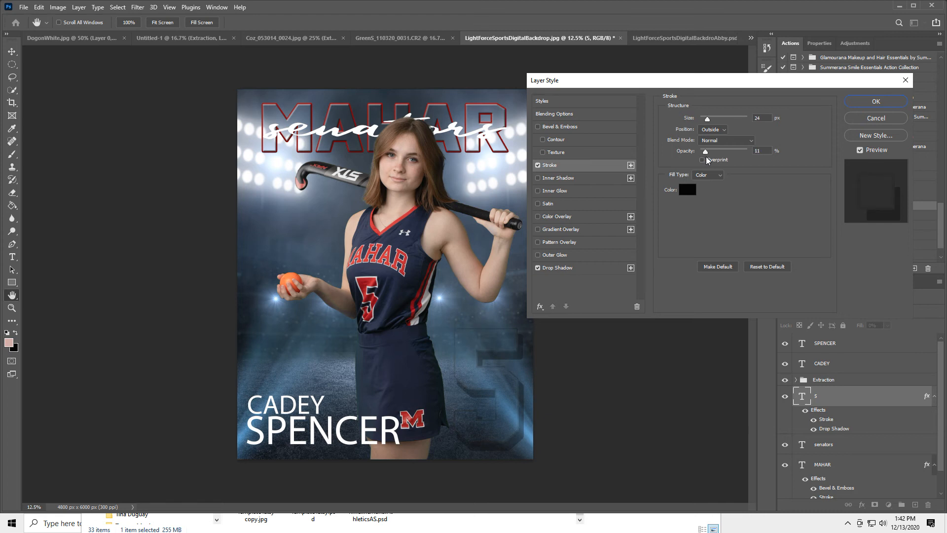
left_click_drag(705, 156, 705, 154)
left_click(558, 268)
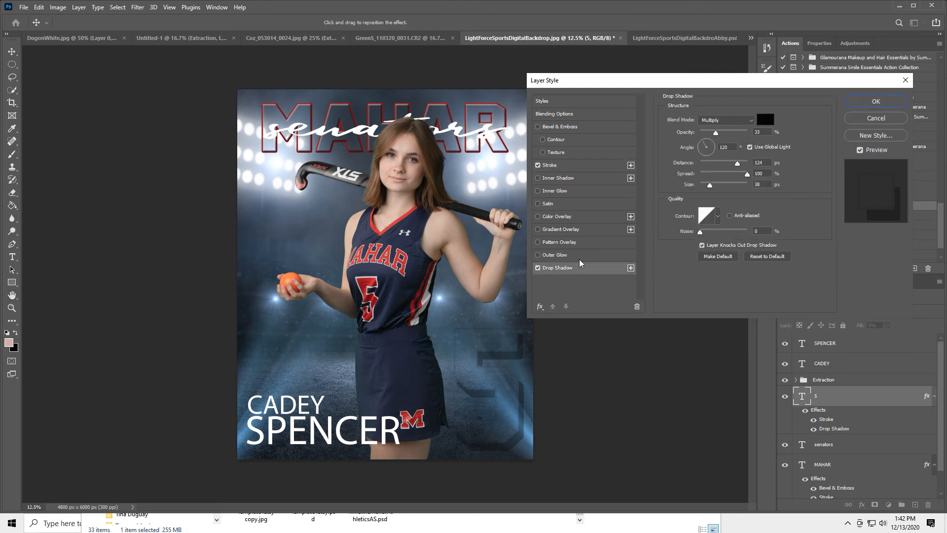
Step: Raise the 5's drop shadow opacity to 33% and turn off Use Global Light
left_click_drag(720, 130, 716, 134)
left_click(750, 147)
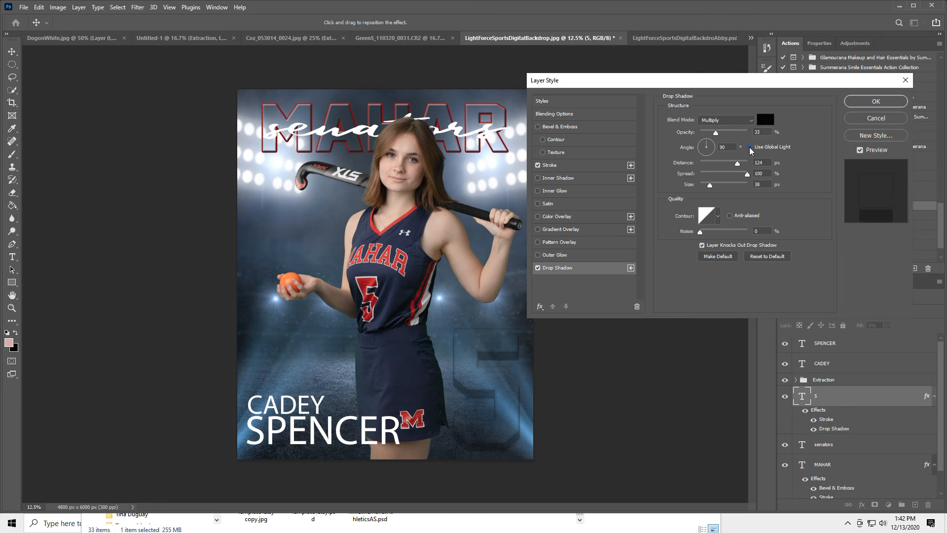
left_click(750, 147)
left_click(750, 147)
Step: Set the shadow size to 4 px, rotate its angle, and apply the layer style
mouse_move(710, 184)
left_mouse_down()
mouse_move(717, 185)
mouse_move(707, 185)
left_mouse_up()
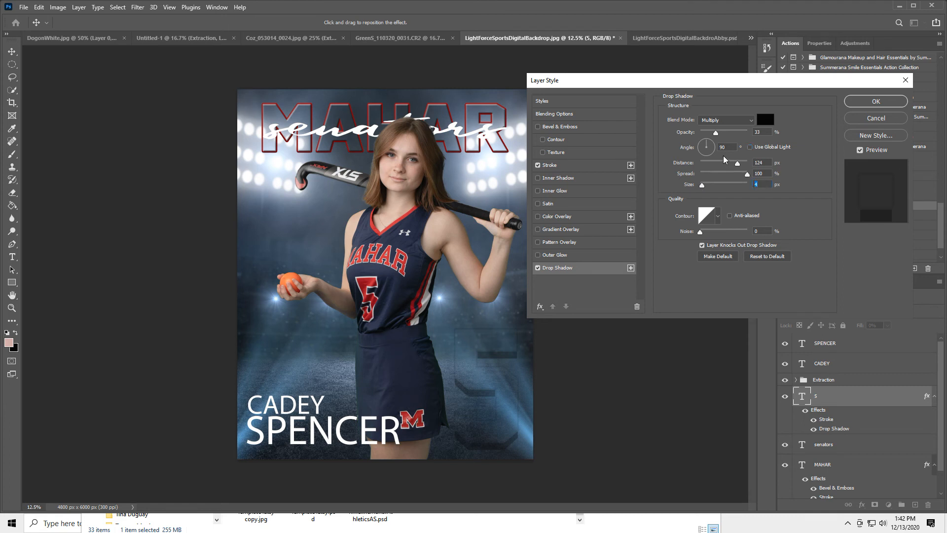
mouse_move(706, 141)
left_mouse_down()
mouse_move(681, 141)
mouse_move(679, 164)
mouse_move(699, 162)
mouse_move(703, 146)
left_mouse_up()
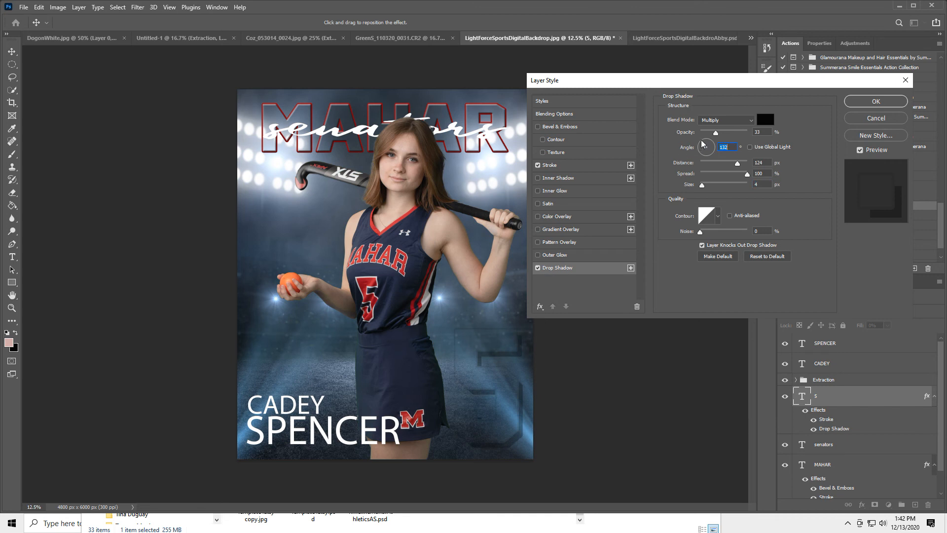
mouse_move(704, 147)
left_mouse_down()
mouse_move(717, 165)
mouse_move(691, 133)
mouse_move(712, 141)
left_mouse_up()
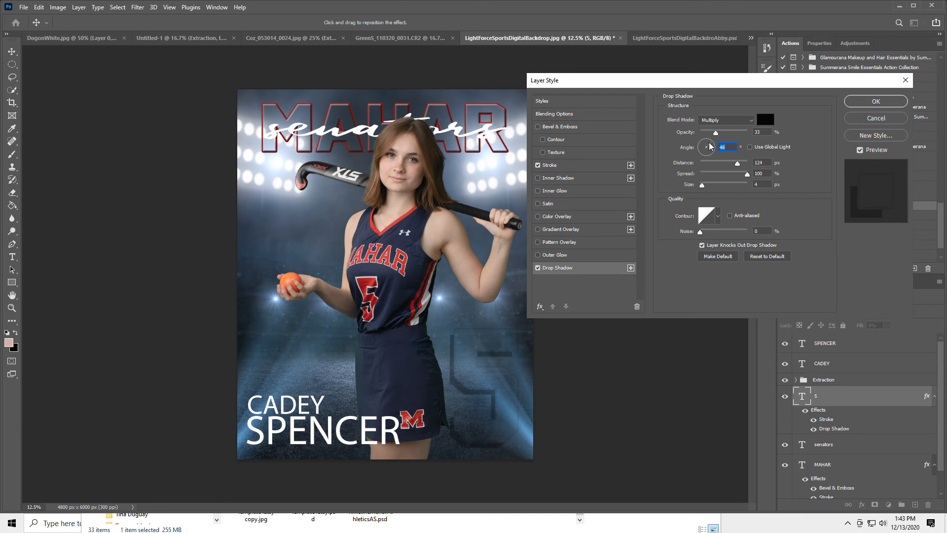
left_click_drag(712, 142, 708, 144)
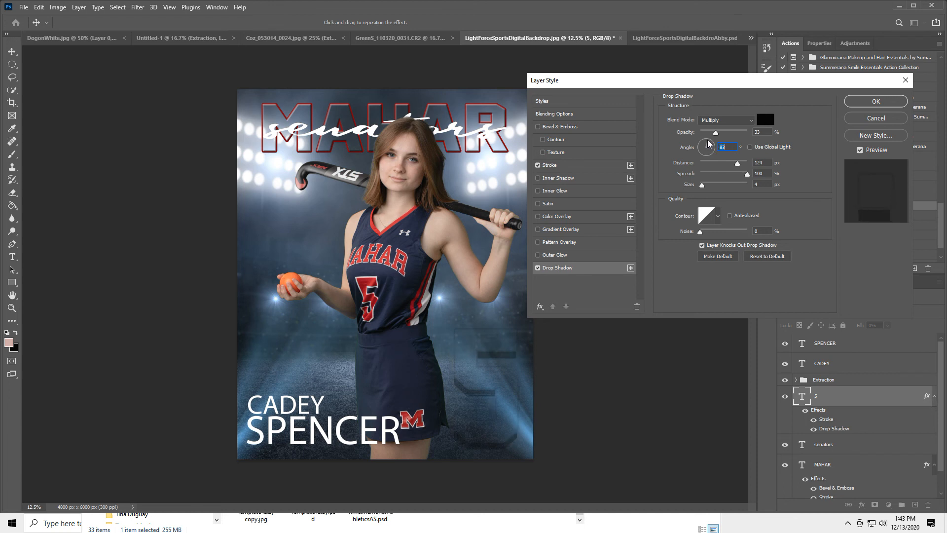
left_click(869, 102)
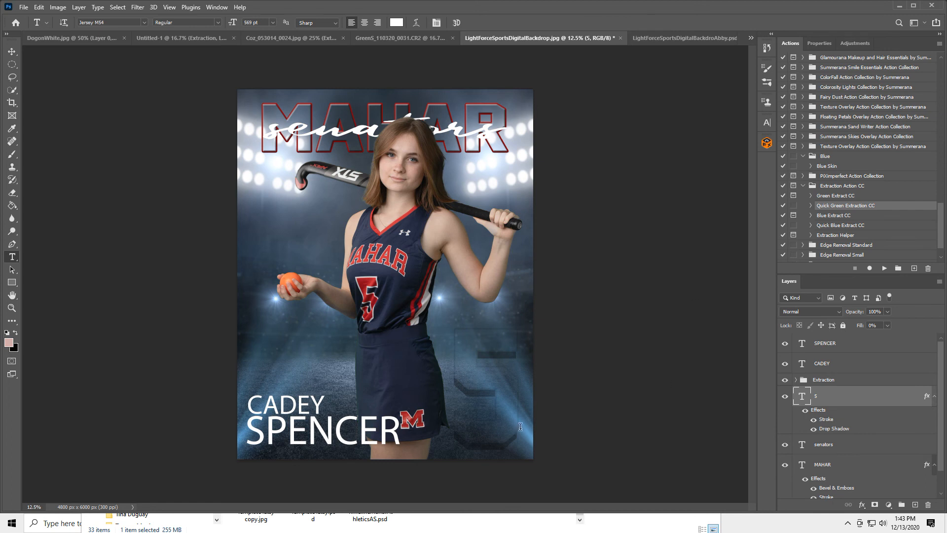
Step: Check the Abby .psd poster for reference, then go back to the LightForceSportsDigitalBackdrop poster
left_click(292, 424)
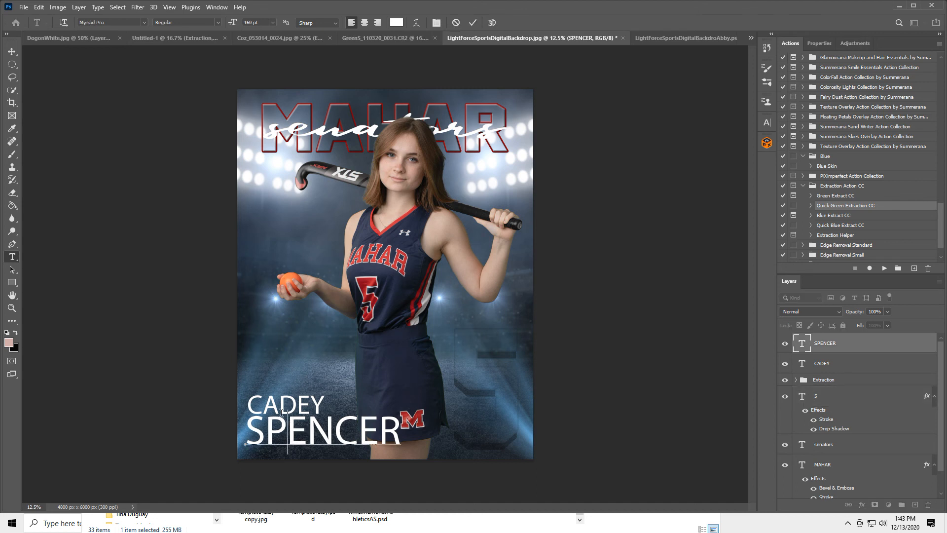
left_click(668, 37)
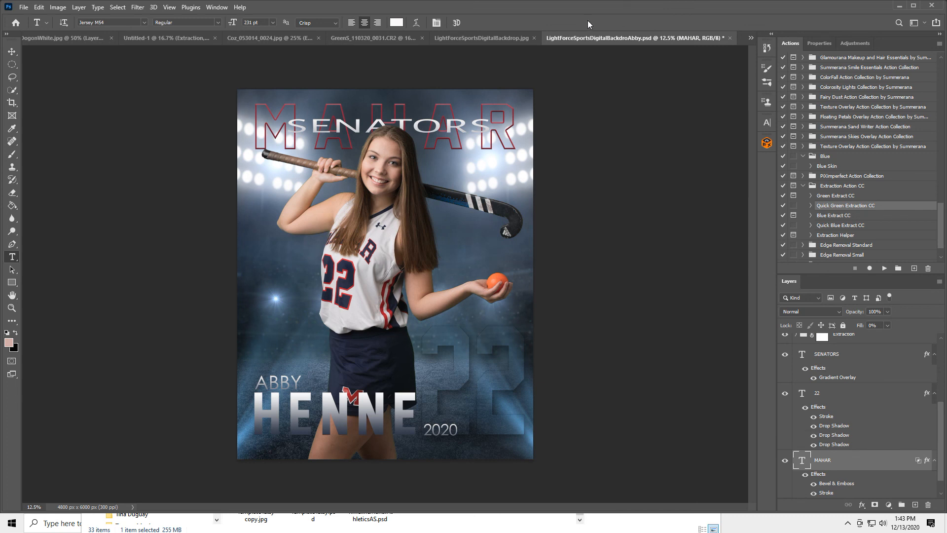
left_click(494, 37)
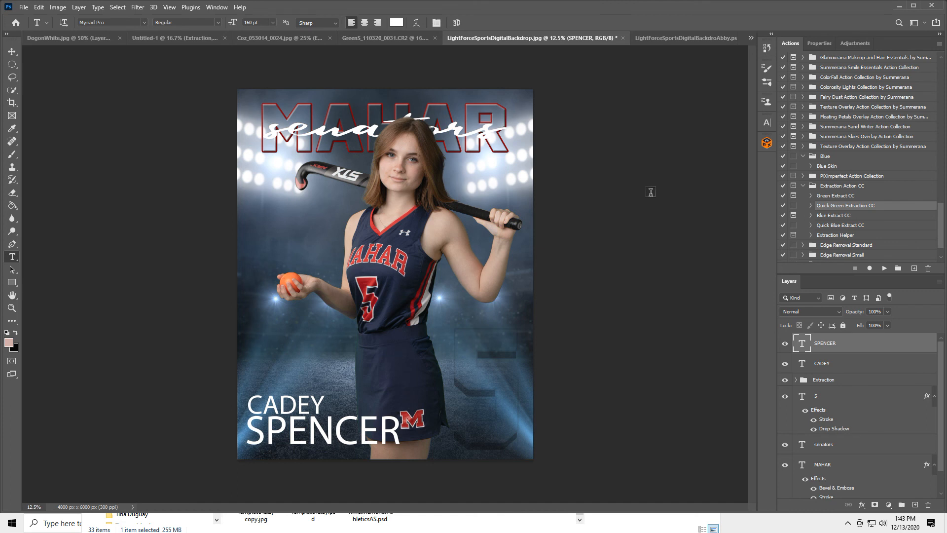
Step: Select the Background layer and switch to the Brush tool
scroll(852, 457, "down", 1)
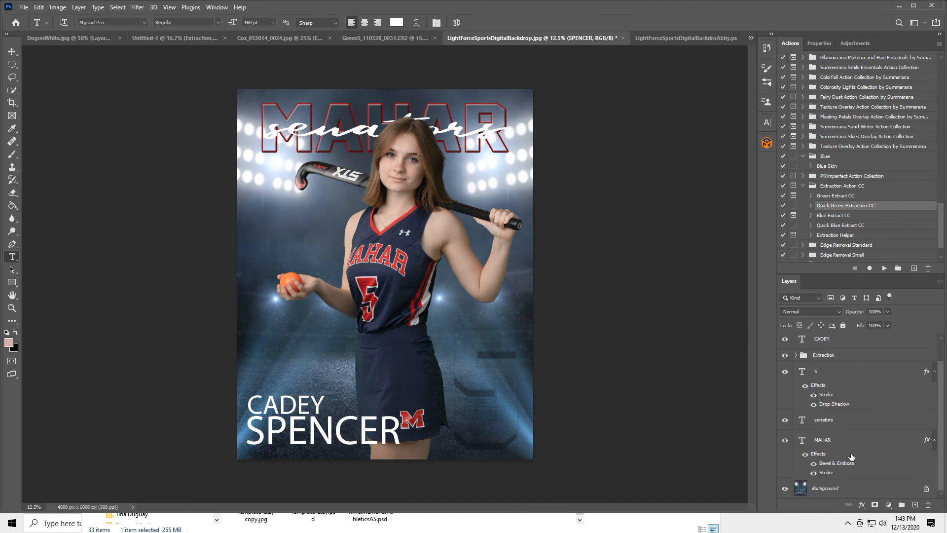
left_click(859, 491)
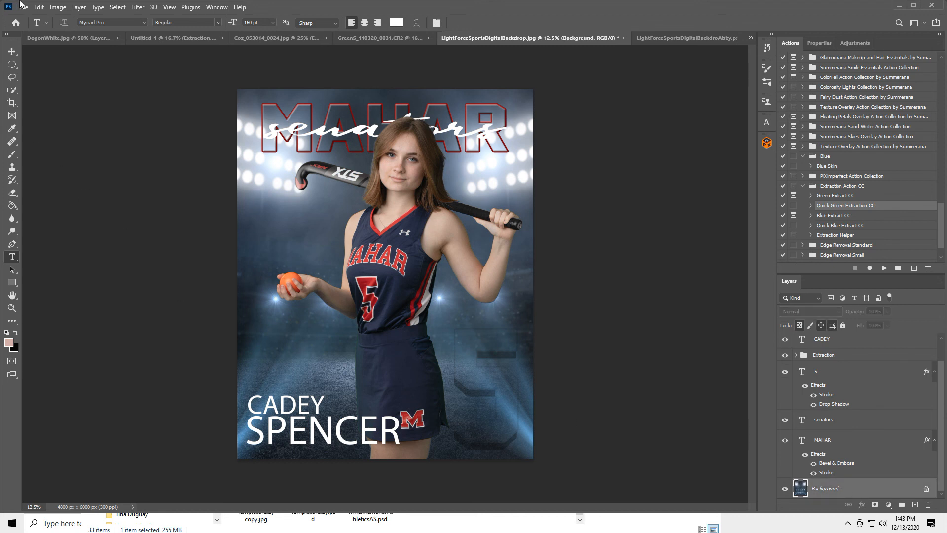
left_click(12, 155)
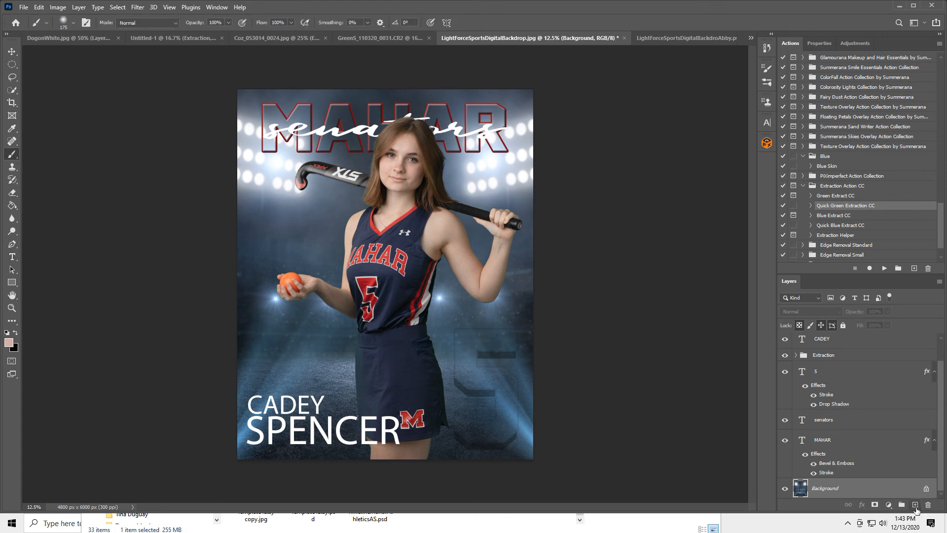
Step: Add a blank Layer 1 above the Background and load the 2441 px smoke brush preset
left_click(915, 507)
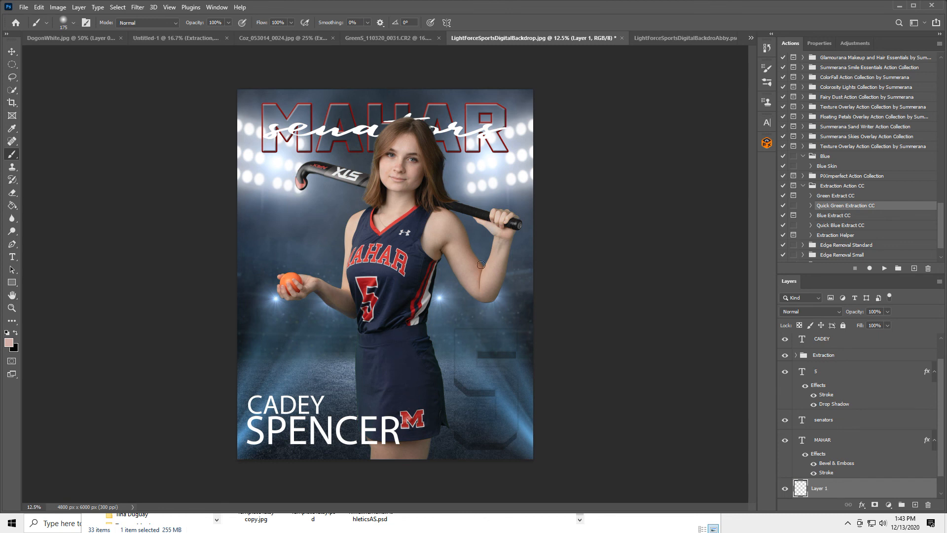
right_click(380, 257)
scroll(538, 412, "down", 10)
scroll(547, 427, "down", 5)
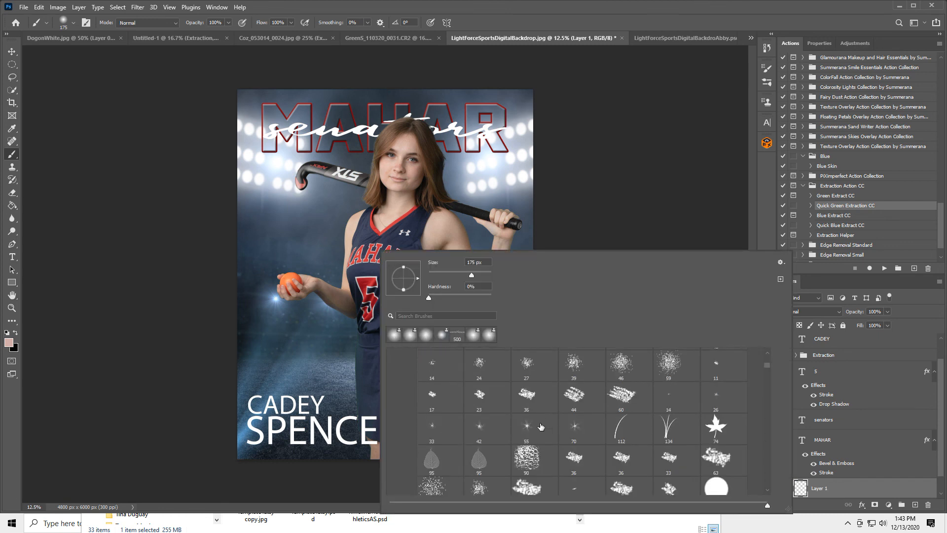
mouse_move(766, 366)
left_mouse_down()
mouse_move(764, 415)
mouse_move(764, 402)
left_mouse_up()
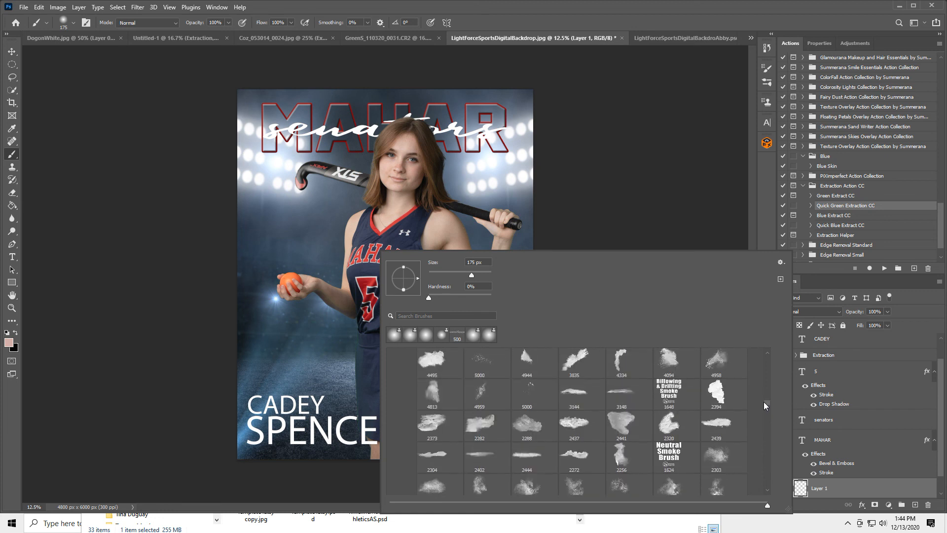
scroll(603, 409, "up", 3)
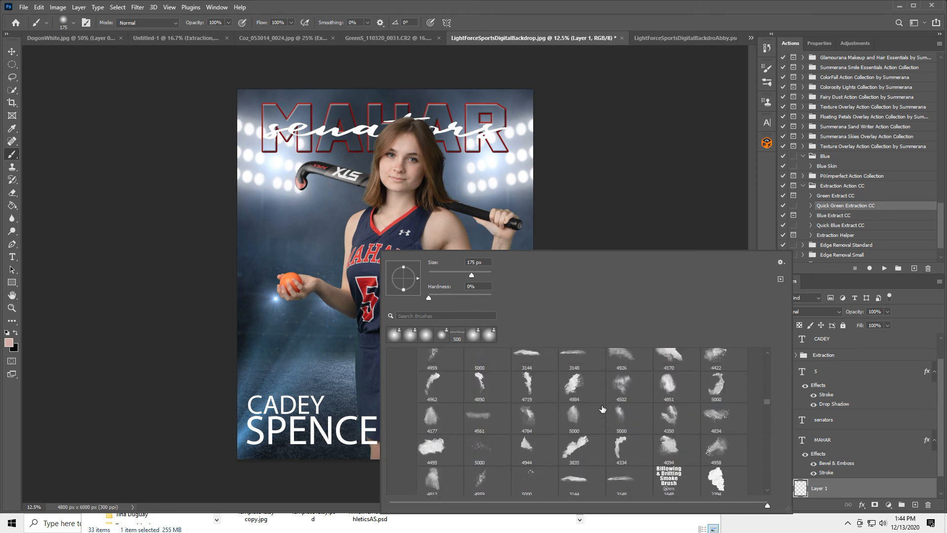
scroll(609, 405, "down", 1)
scroll(613, 404, "down", 1)
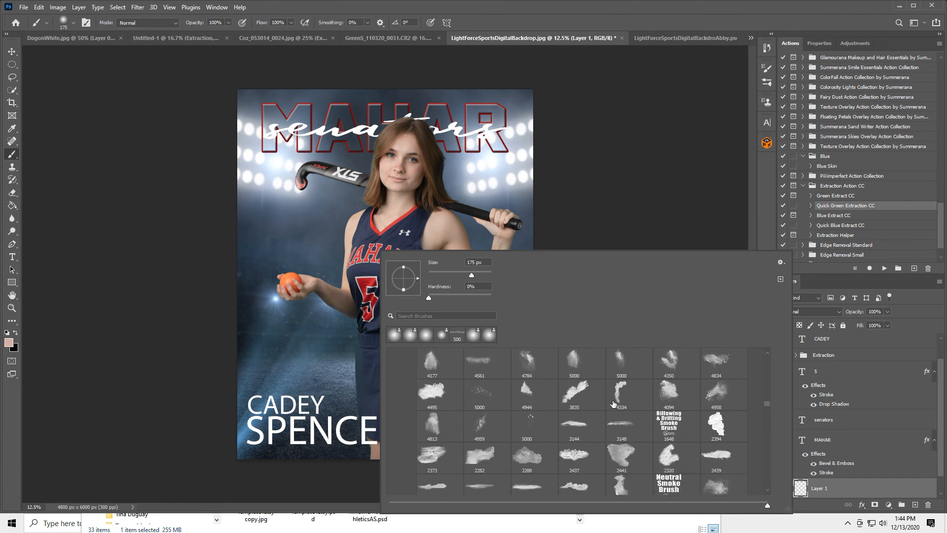
scroll(614, 404, "down", 2)
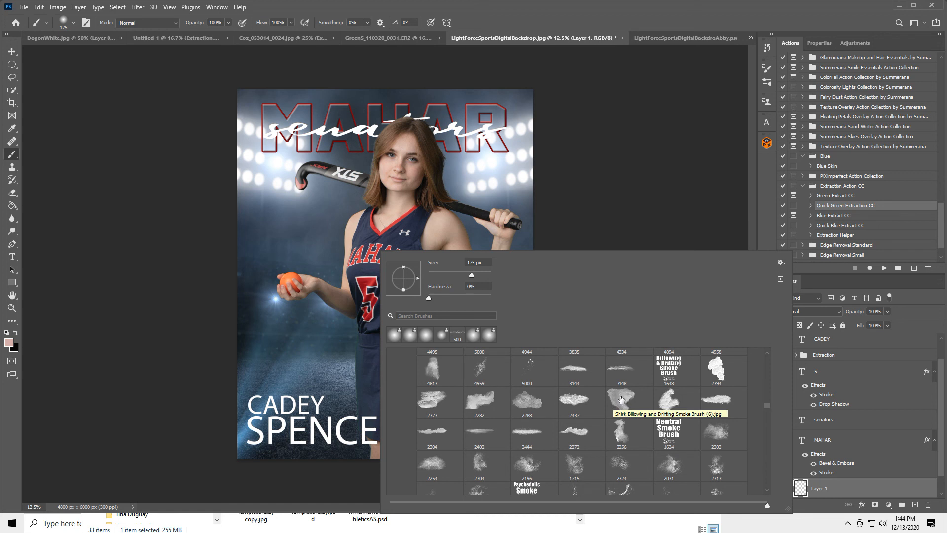
left_click(621, 398)
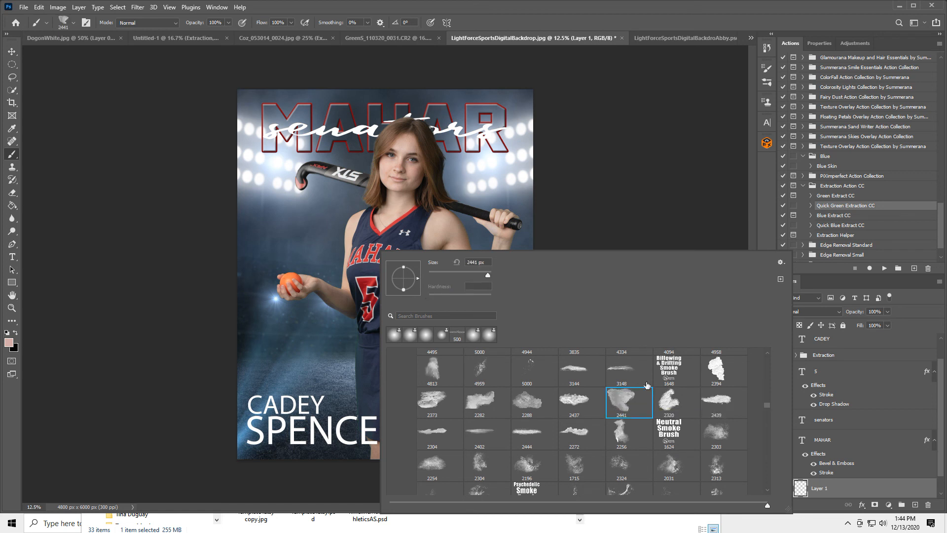
left_click(575, 12)
Step: Make white the paint colour, enlarge the smoke brush to 5000 px, and undo a test stamp
key("d")
key("x")
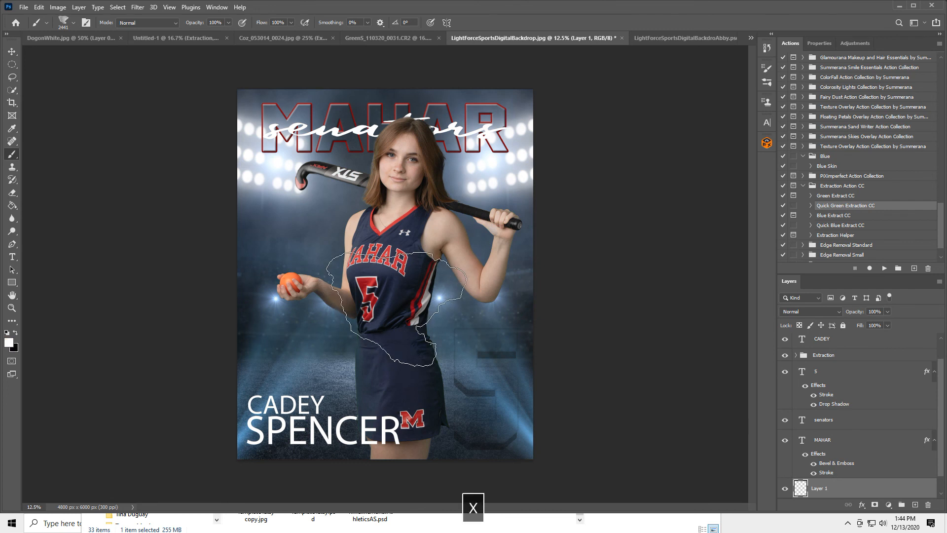
key("bracketright")
key("bracketright")
key("bracketright")
key("bracketright")
key("bracketright")
key("bracketright")
key("bracketright")
key("bracketright")
key("bracketright")
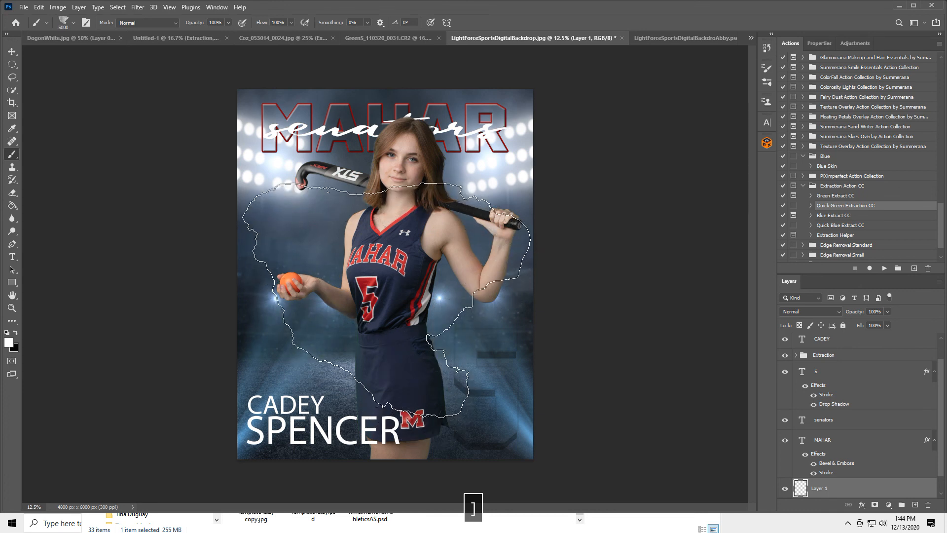
left_click(386, 300)
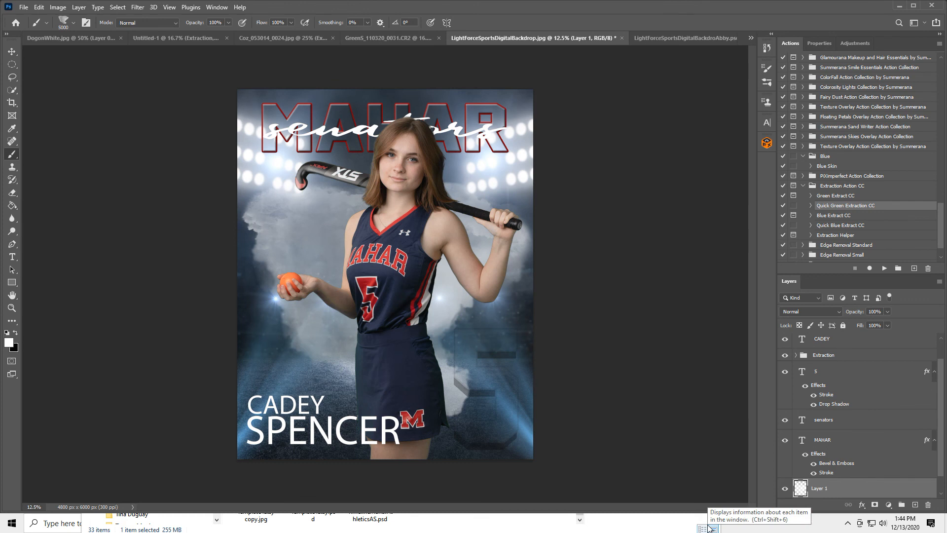
key("ctrl+z")
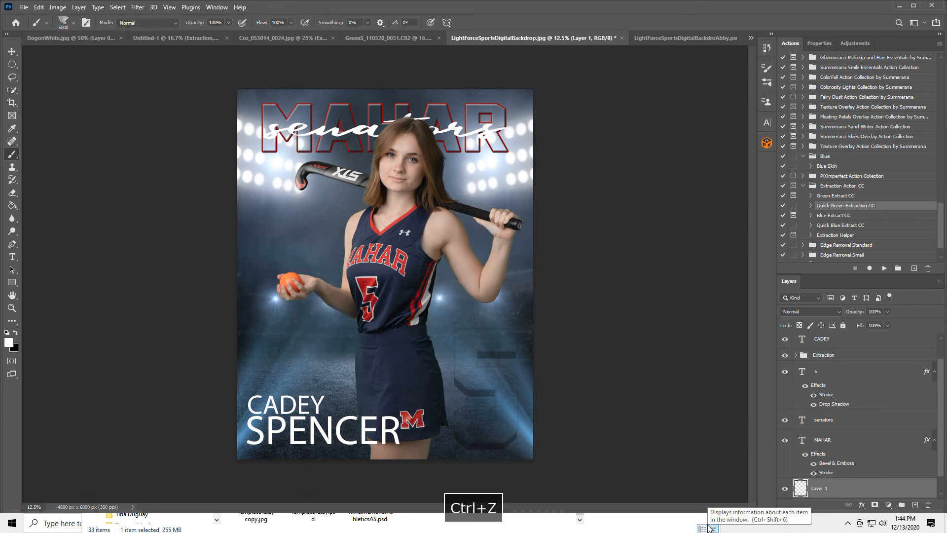